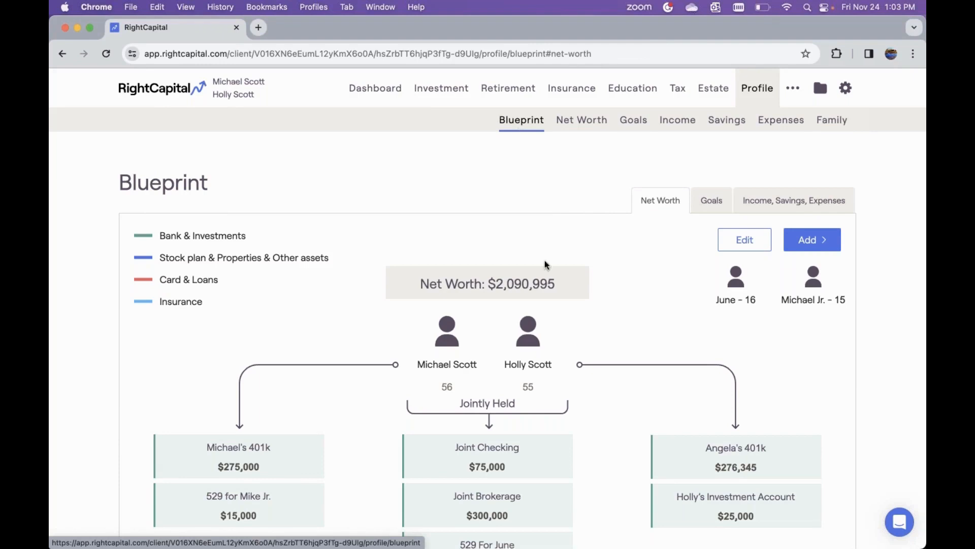
# - Look over the Blueprint chart, then add a new account of type Other in the profile's Net Worth section
pyautogui.scroll(-8, 457, 285)
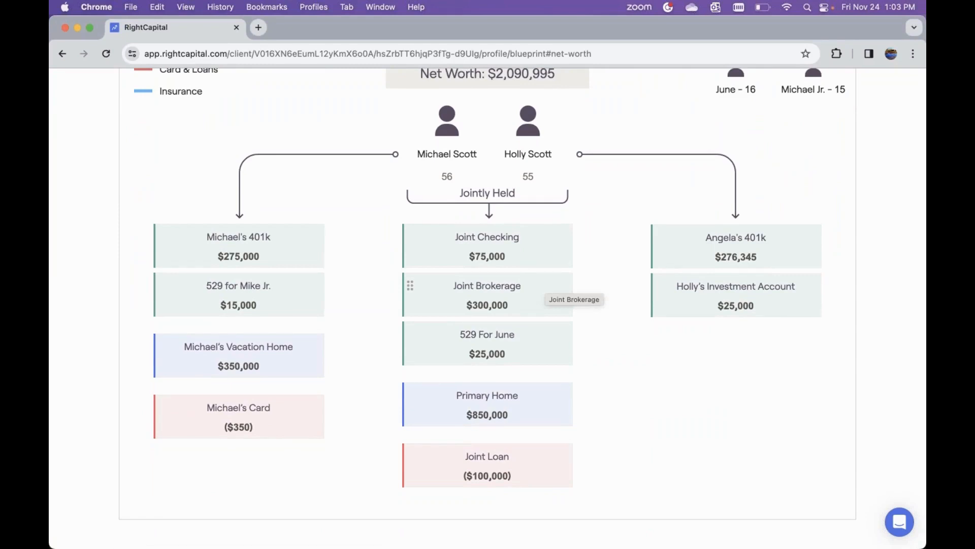
pyautogui.scroll(8, 587, 158)
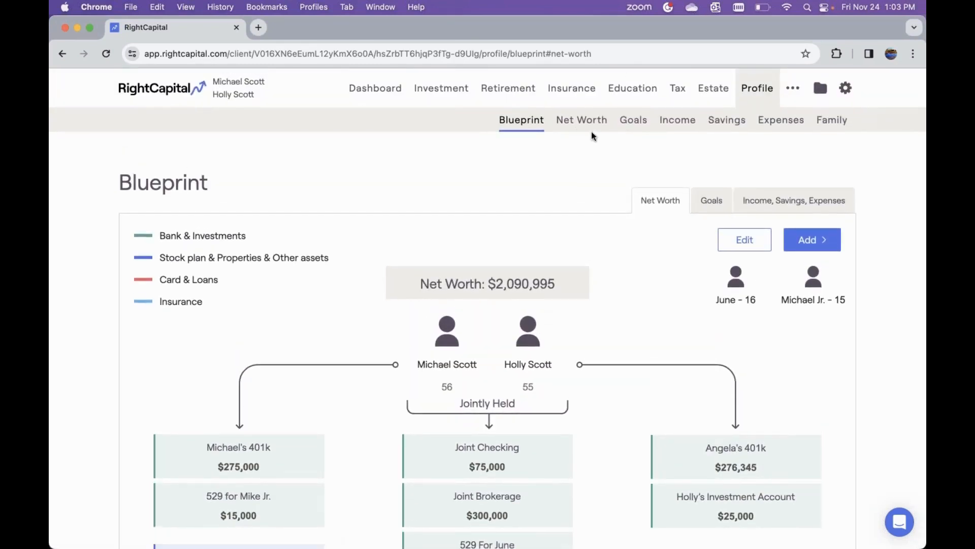
pyautogui.click(589, 131)
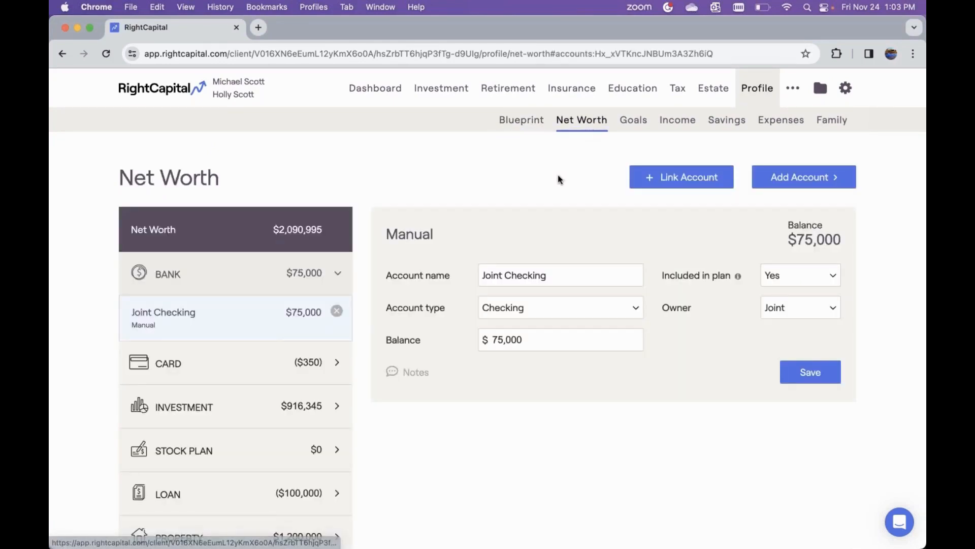
pyautogui.scroll(-1, 558, 175)
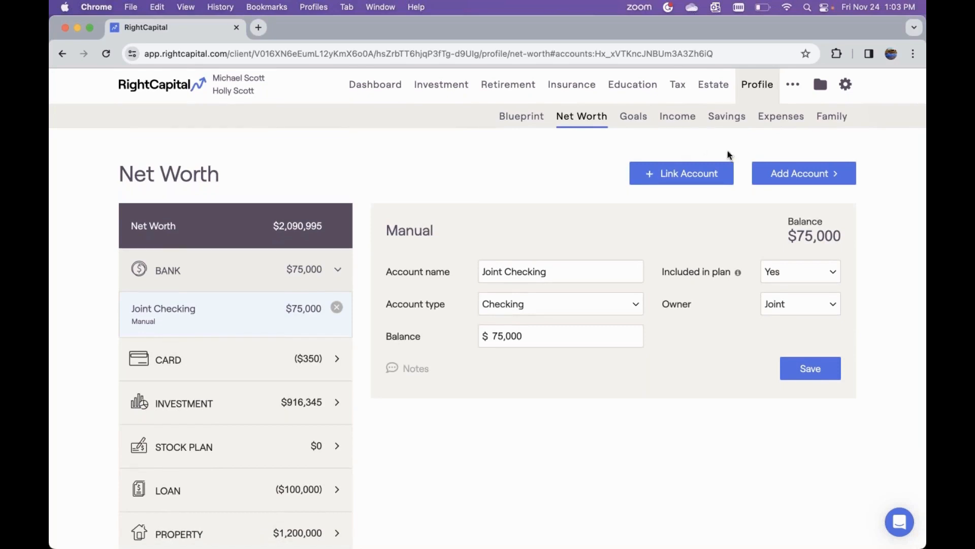
pyautogui.click(788, 175)
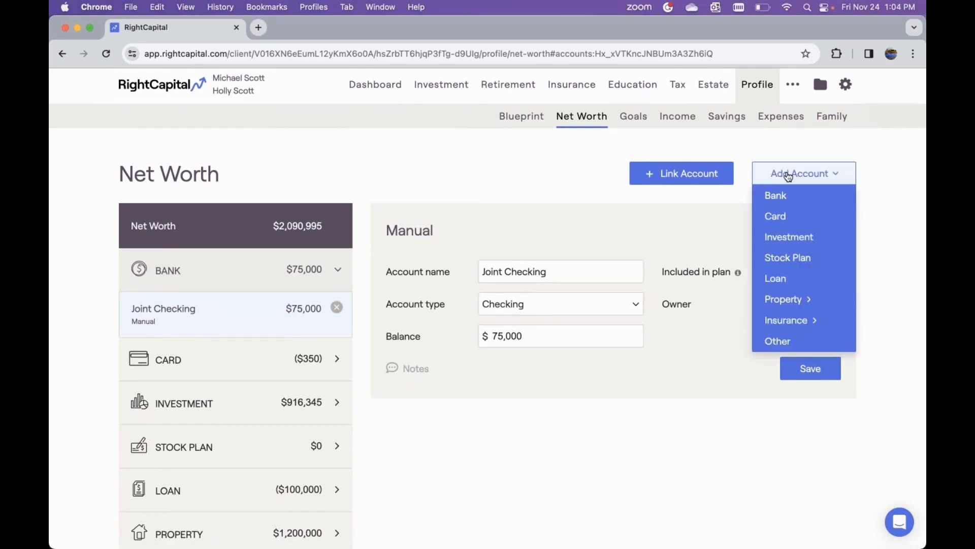
pyautogui.click(778, 342)
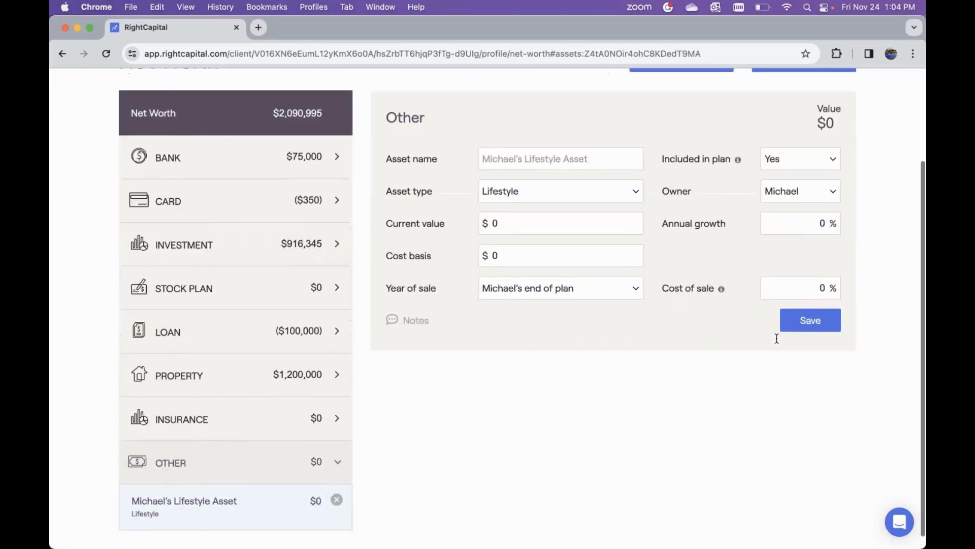
pyautogui.scroll(-1, 777, 339)
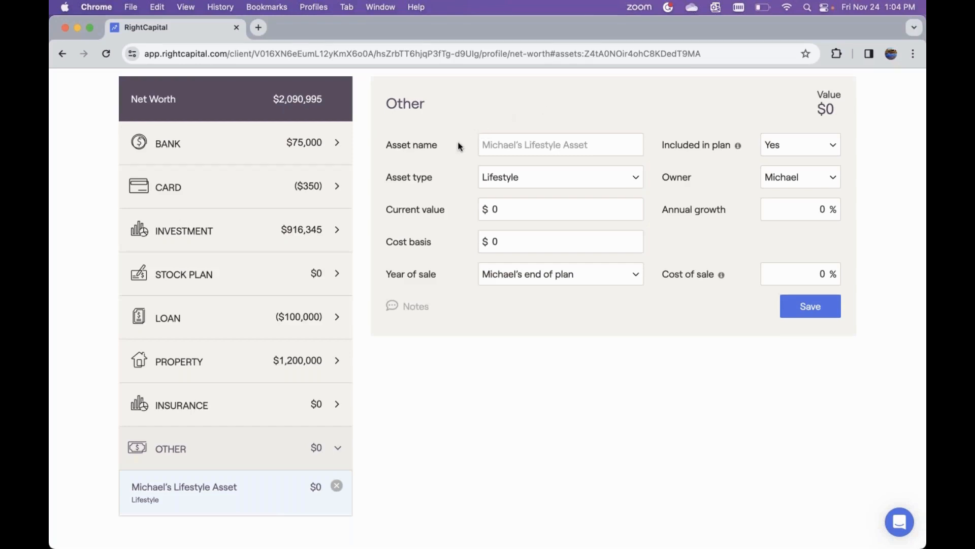
# - Name the asset "Michael Scott's Paper Company" and set its asset type to Business - LLC
pyautogui.click(484, 146)
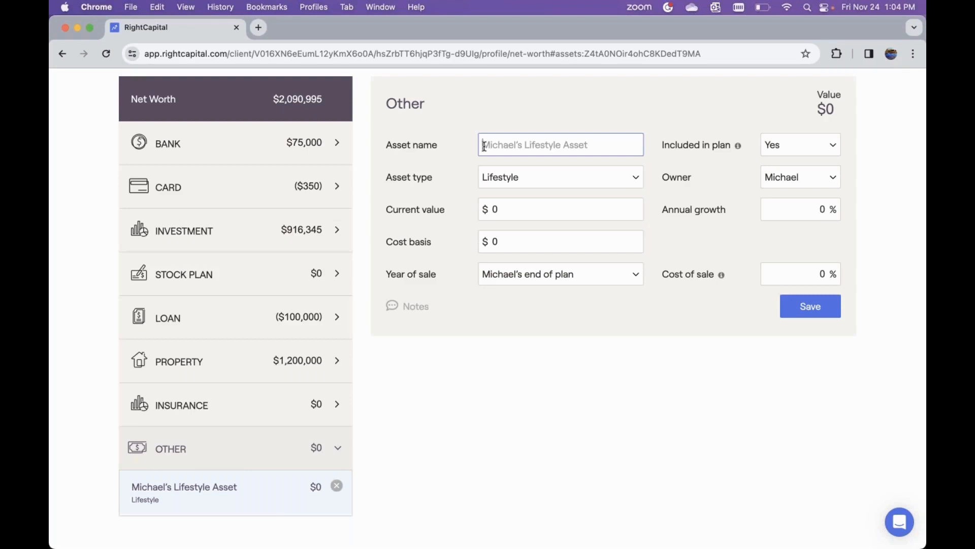
pyautogui.write("Michael Scott's Paper Company")
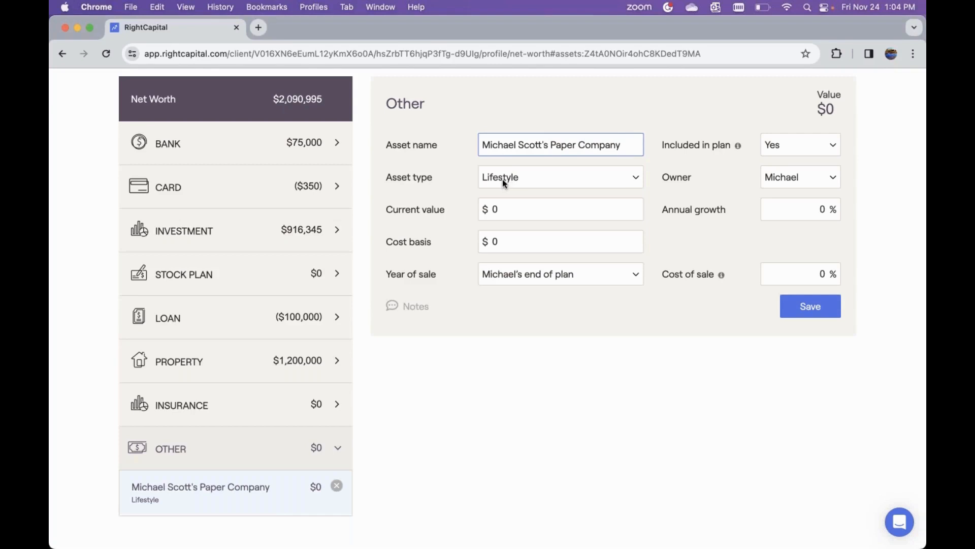
pyautogui.click(505, 182)
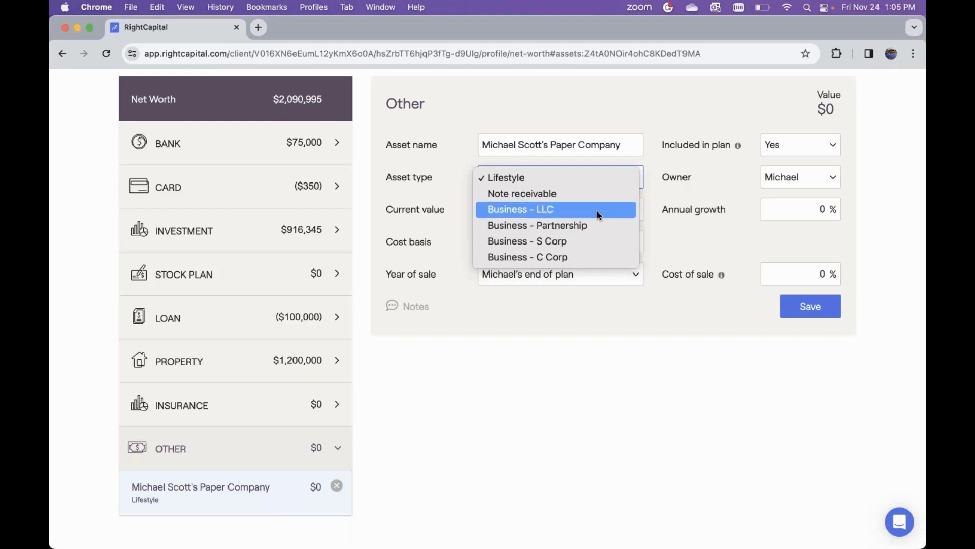
pyautogui.click(571, 211)
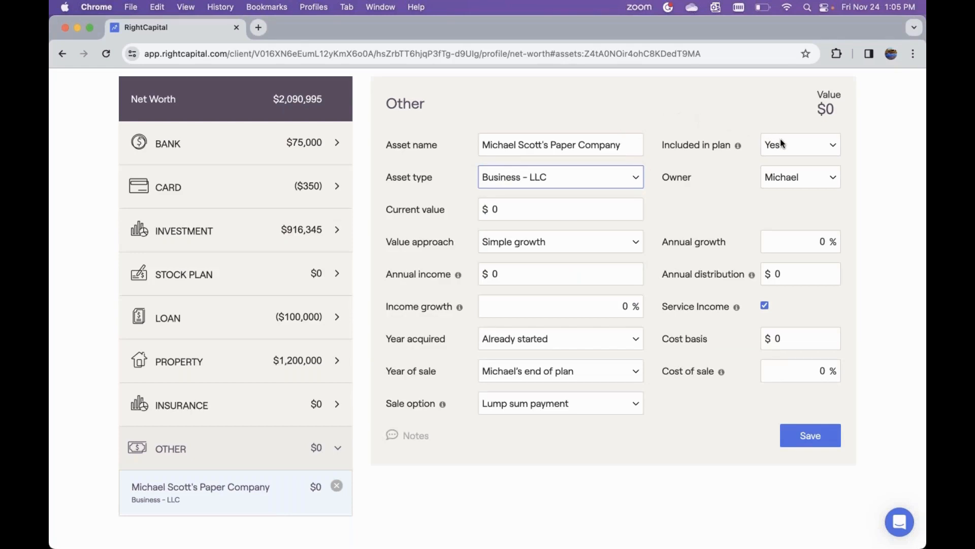
# - Check the owner choices for the business and set its current value to $1,000,000
pyautogui.click(782, 178)
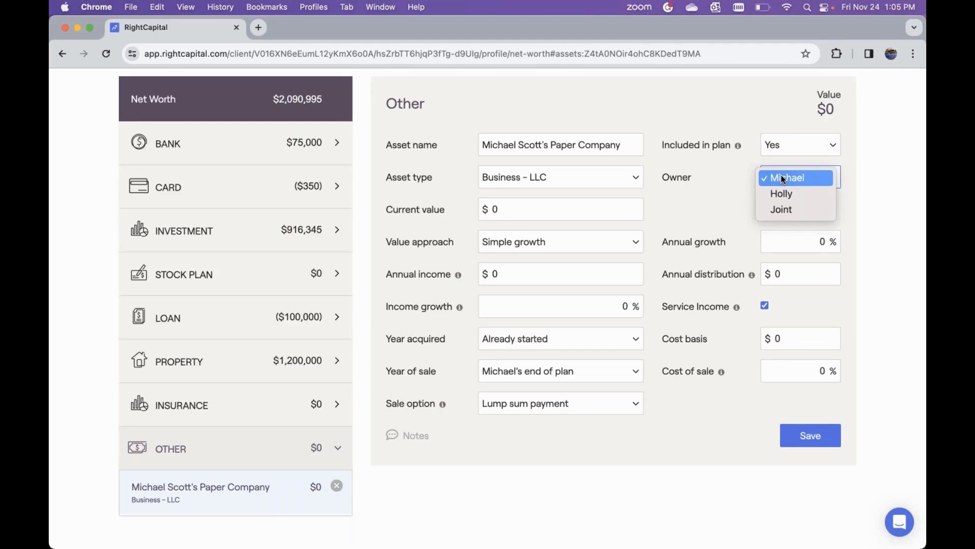
pyautogui.click(737, 170)
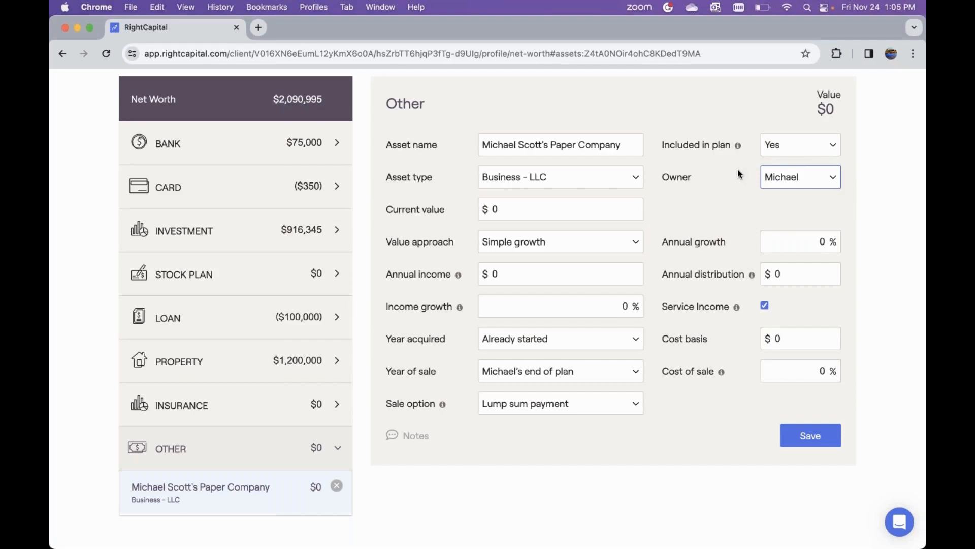
pyautogui.click(576, 212)
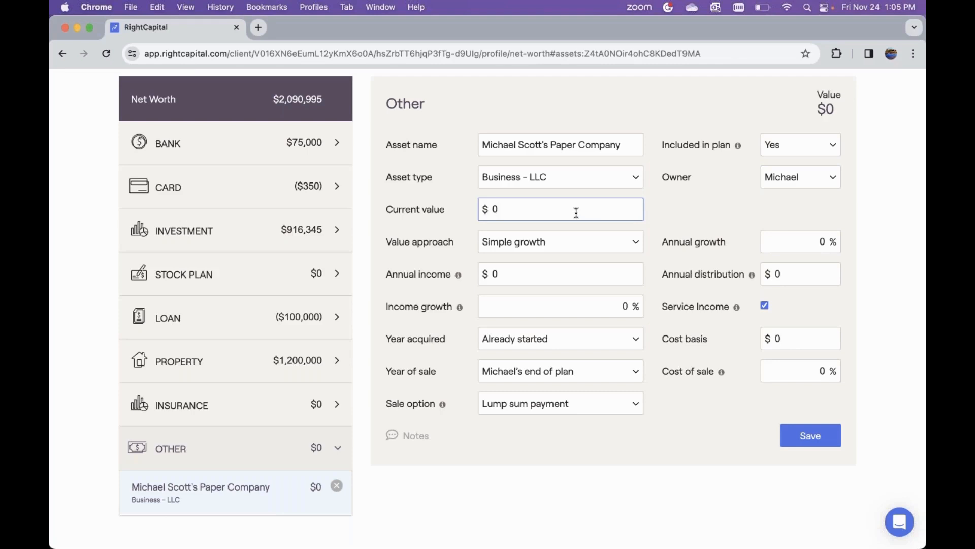
pyautogui.press('BackSpace')
pyautogui.write('1,000,000')
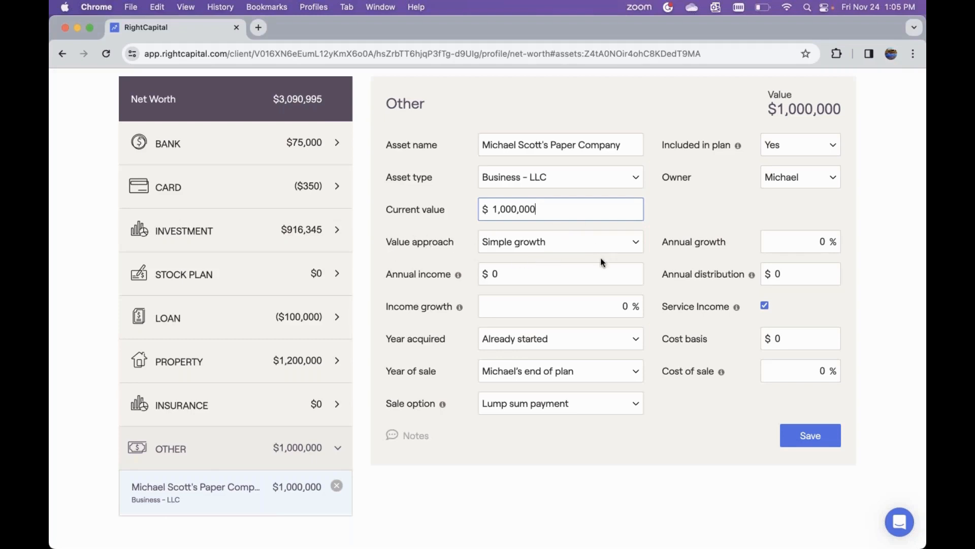
# - Set the annual growth of the business value to 3%
pyautogui.click(561, 274)
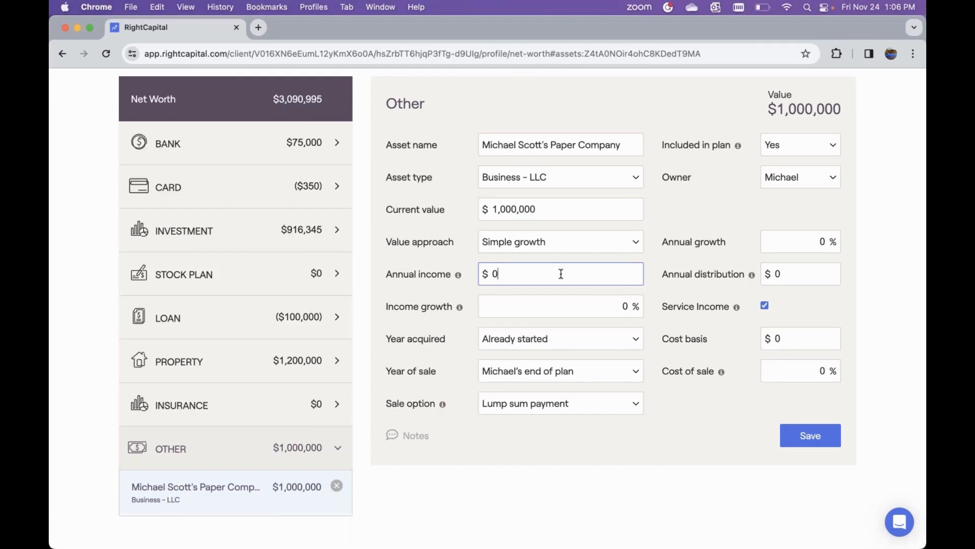
pyautogui.click(796, 242)
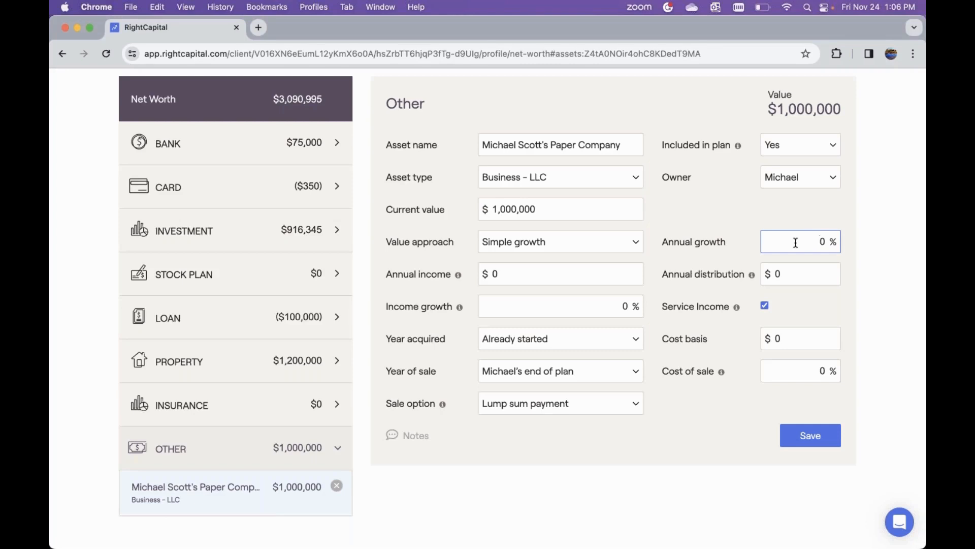
pyautogui.doubleClick(819, 241)
pyautogui.press('BackSpace')
pyautogui.write('3')
# - Set the annual income of the business to $300,000
pyautogui.click(546, 275)
pyautogui.press('BackSpace')
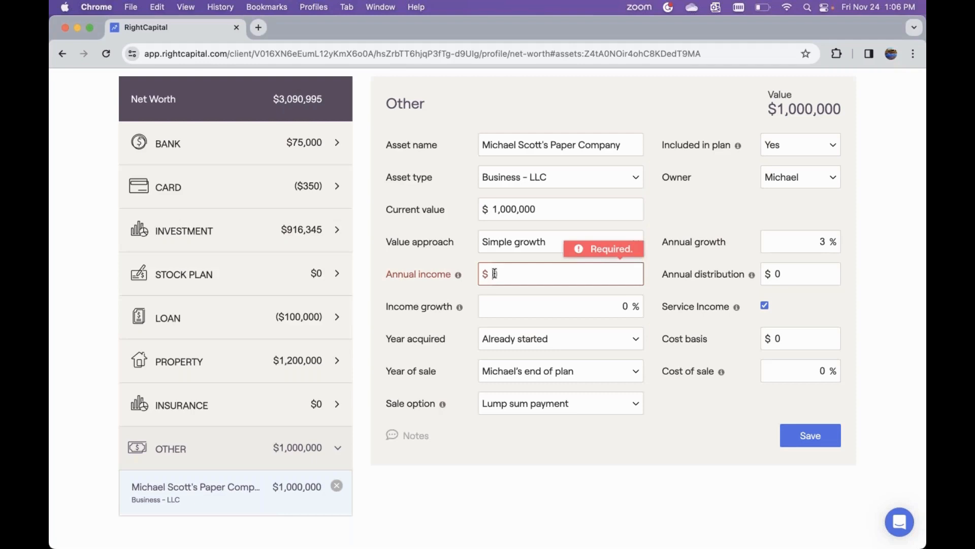
pyautogui.write('30000')
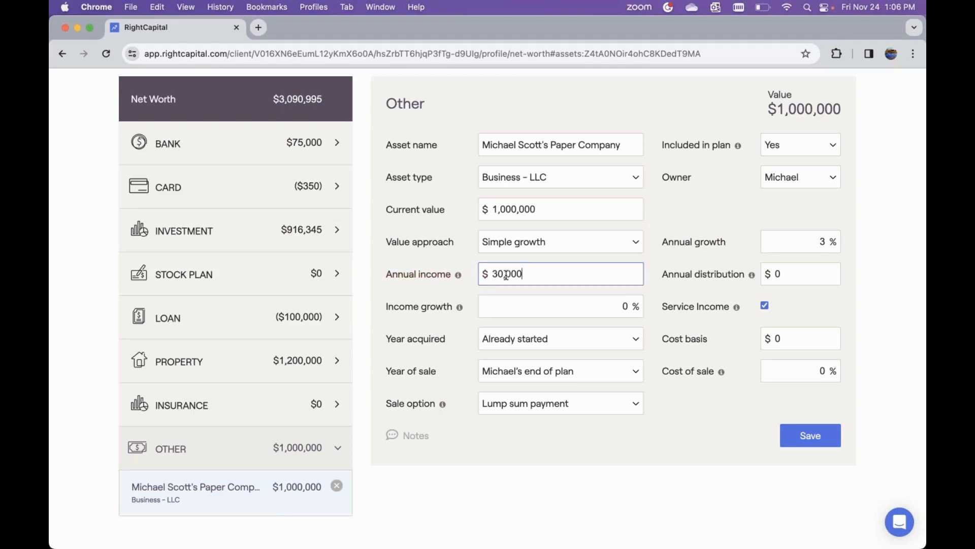
pyautogui.press('BackSpace')
pyautogui.press('BackSpace')
pyautogui.press('BackSpace')
pyautogui.write('0000')
# - Set the annual distribution to $300,000 and the income growth to 1.5%
pyautogui.click(787, 273)
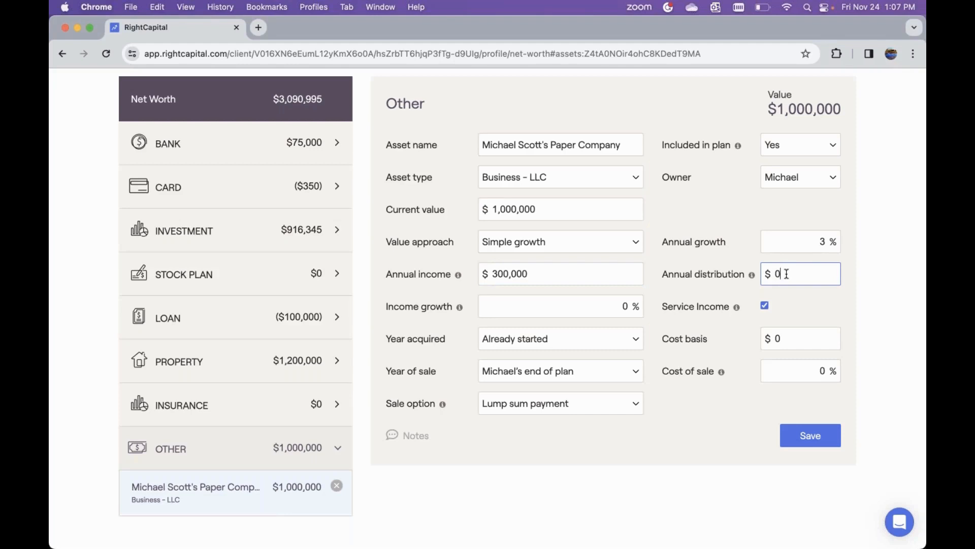
pyautogui.press('BackSpace')
pyautogui.write('300,000')
pyautogui.click(619, 308)
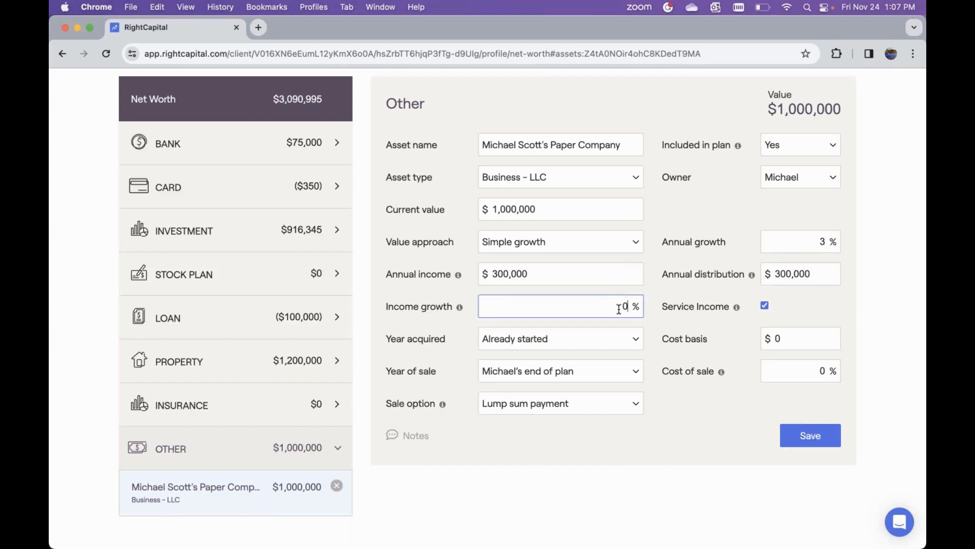
pyautogui.press('BackSpace')
pyautogui.write('1.5')
pyautogui.moveTo(737, 307)
# - Set the year acquired to calendar year 2021 and the cost basis to $750,000
pyautogui.click(510, 337)
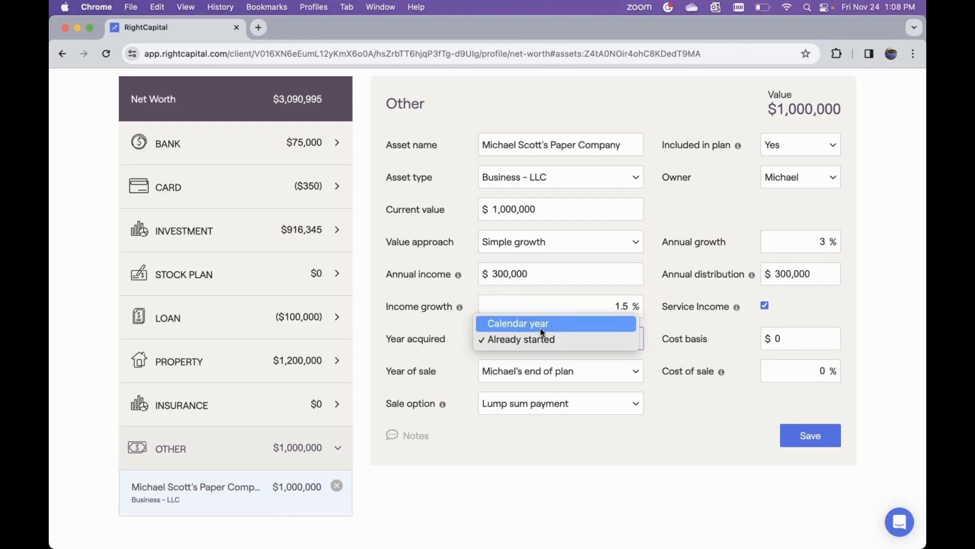
pyautogui.click(585, 327)
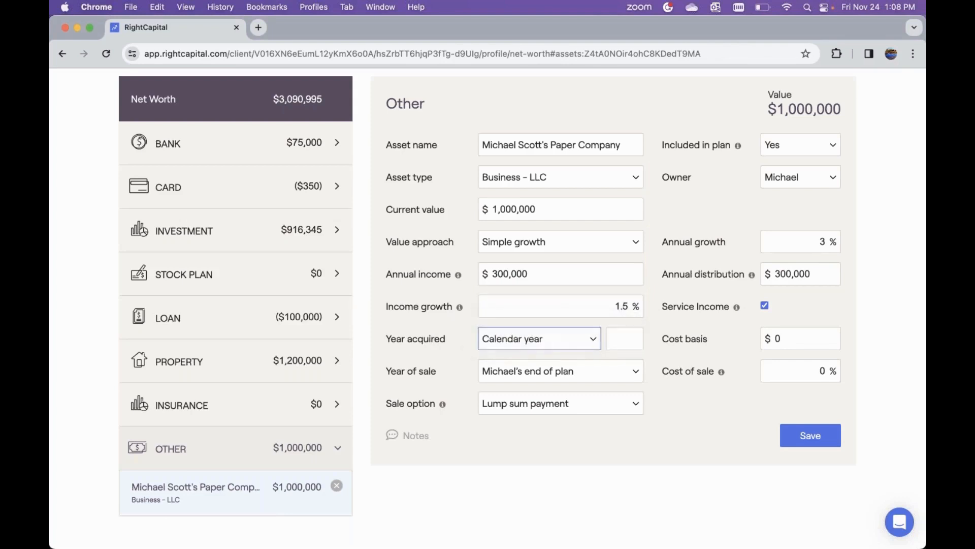
pyautogui.click(633, 339)
pyautogui.press('BackSpace')
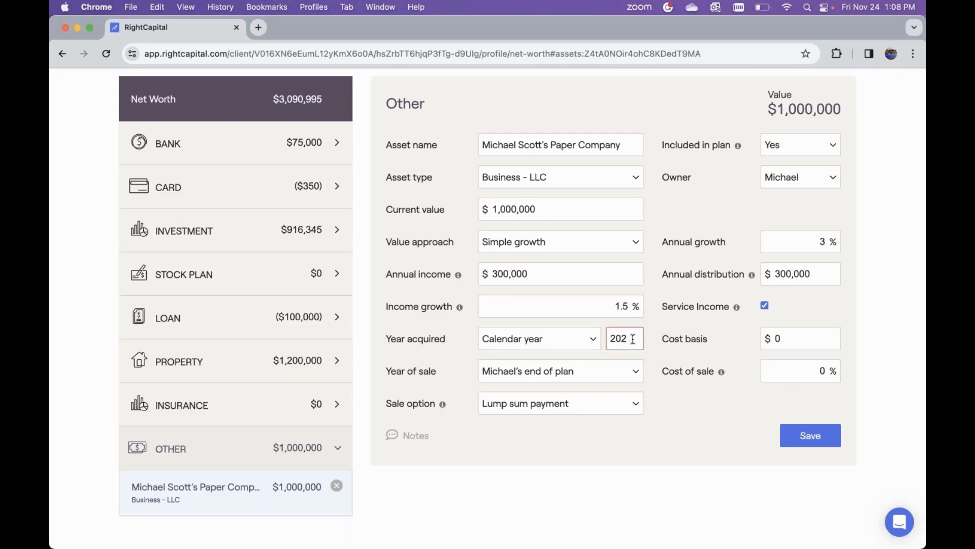
pyautogui.write('1')
pyautogui.click(802, 344)
pyautogui.press('BackSpace')
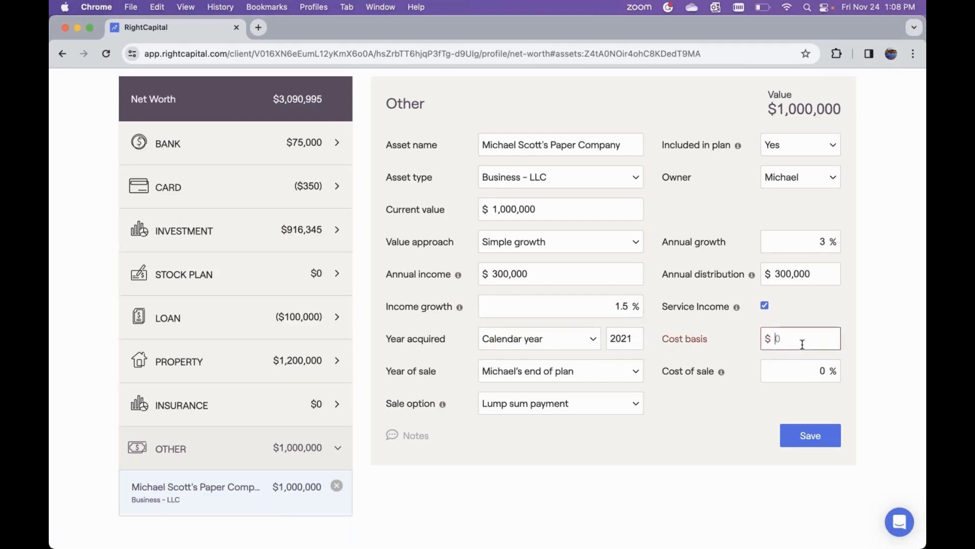
pyautogui.write('750,000')
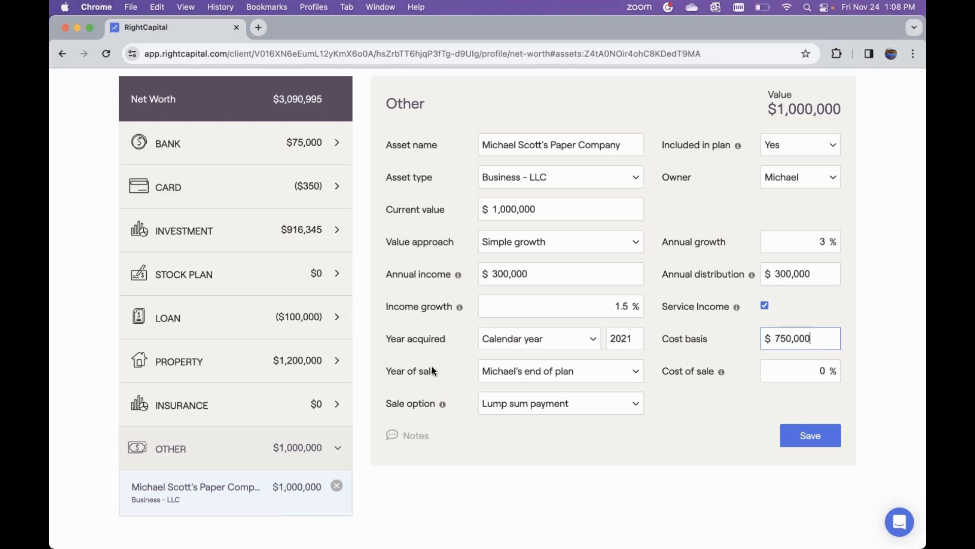
# - Set the year of sale to the business owner's retirement and the cost of sale to 1%
pyautogui.click(529, 375)
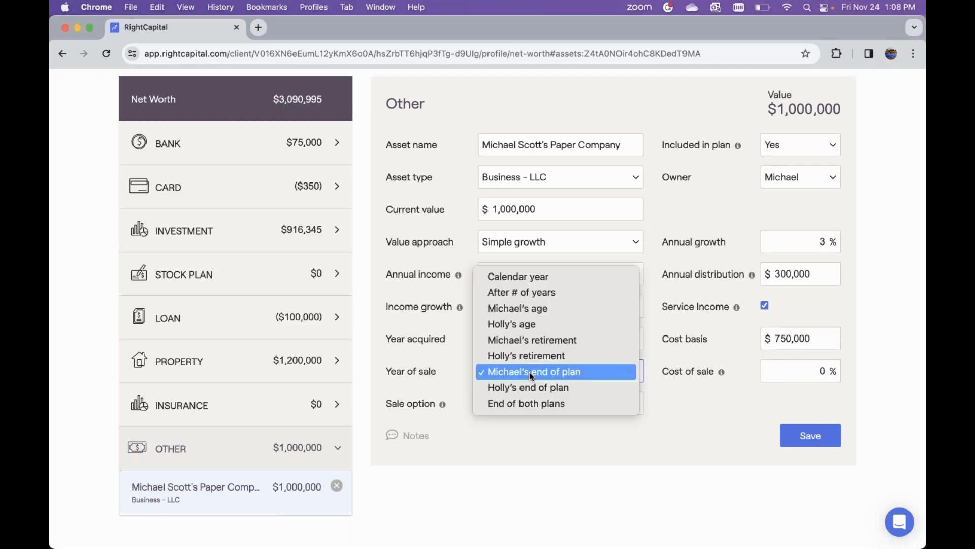
pyautogui.click(571, 340)
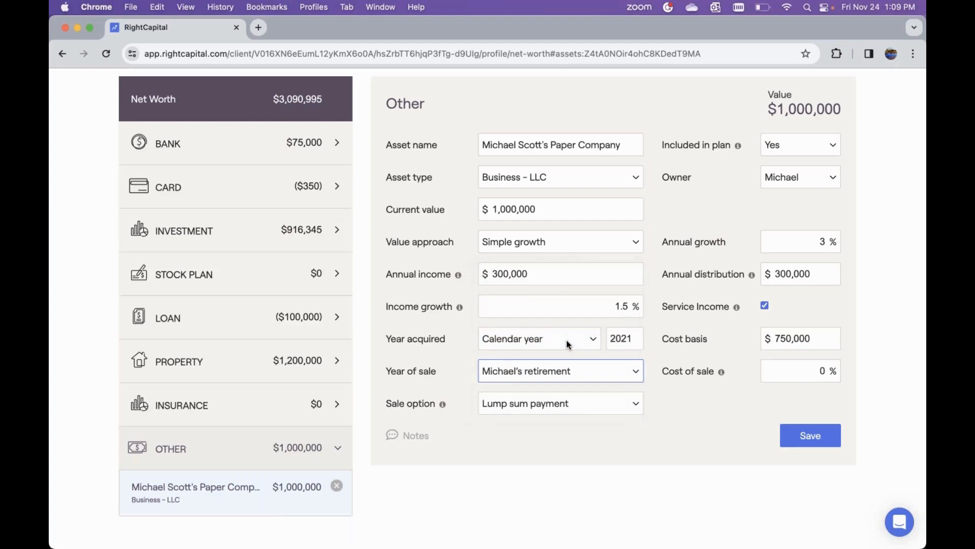
pyautogui.click(554, 363)
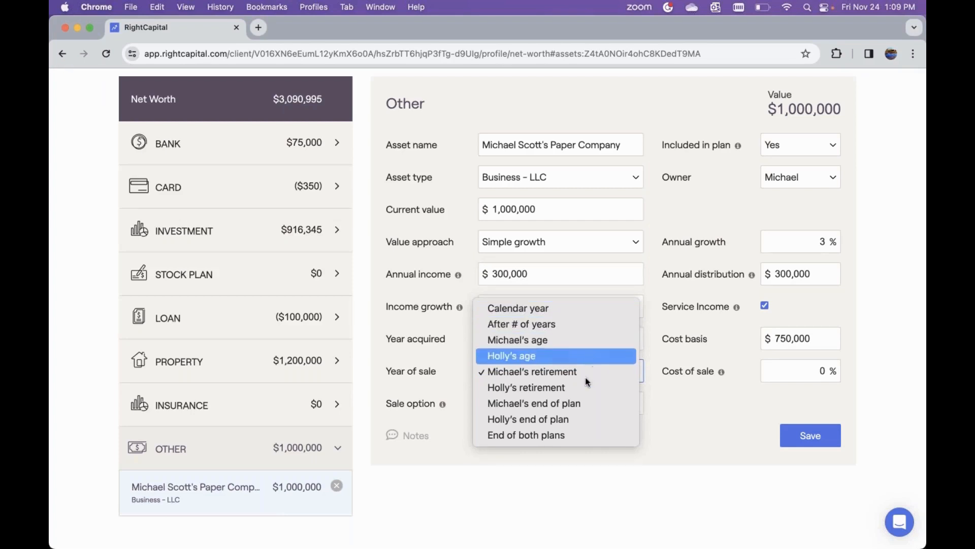
pyautogui.click(702, 379)
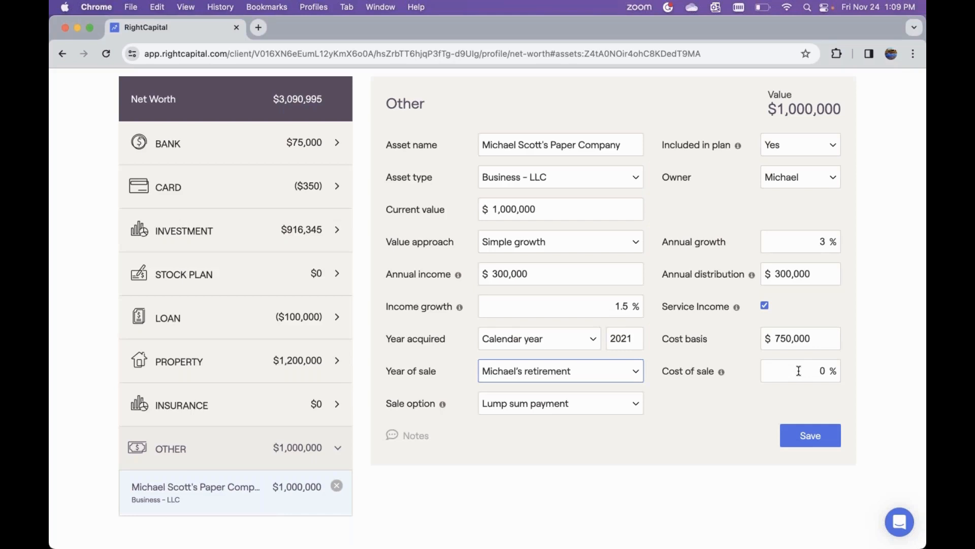
pyautogui.click(819, 372)
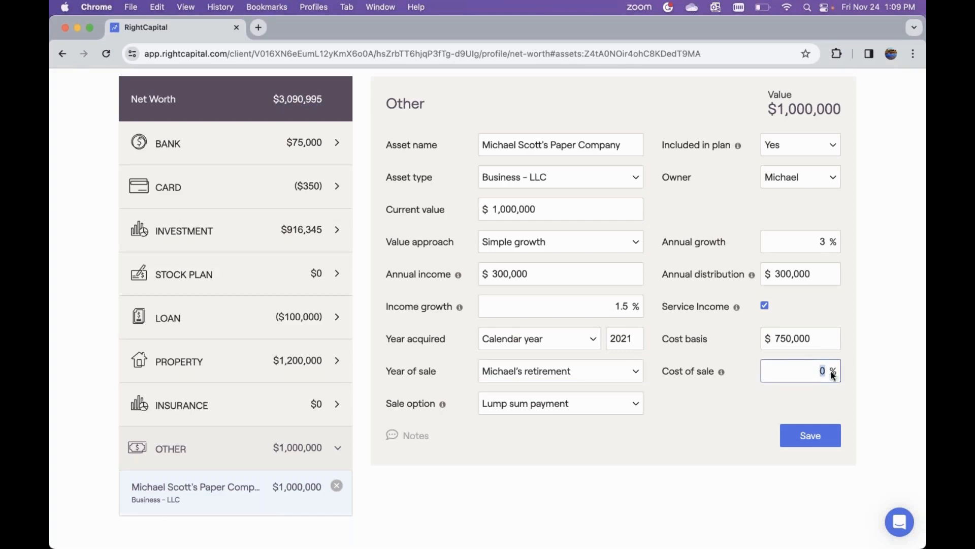
pyautogui.press('BackSpace')
pyautogui.write('1')
# - Set the sale option of the business to installment years over 7 years
pyautogui.click(426, 395)
pyautogui.click(523, 406)
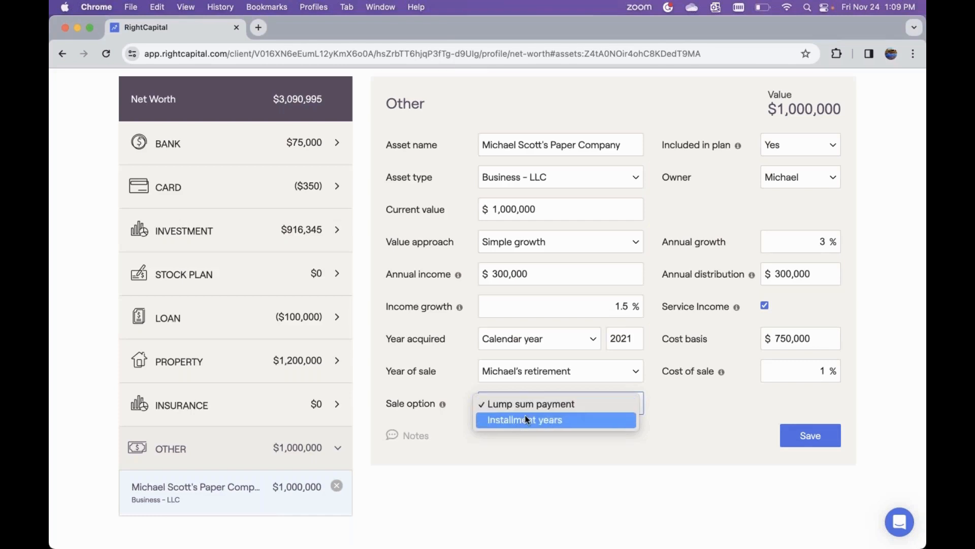
pyautogui.click(525, 420)
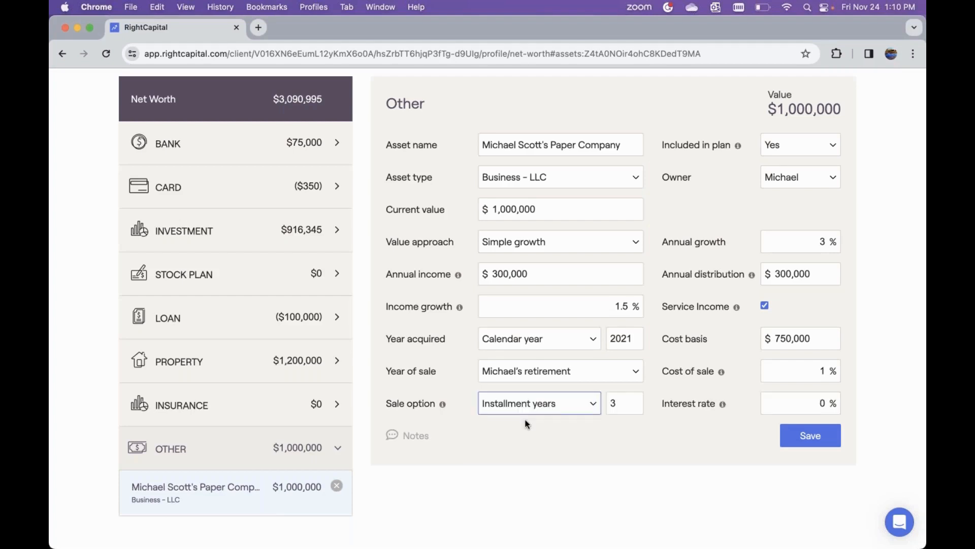
pyautogui.doubleClick(616, 402)
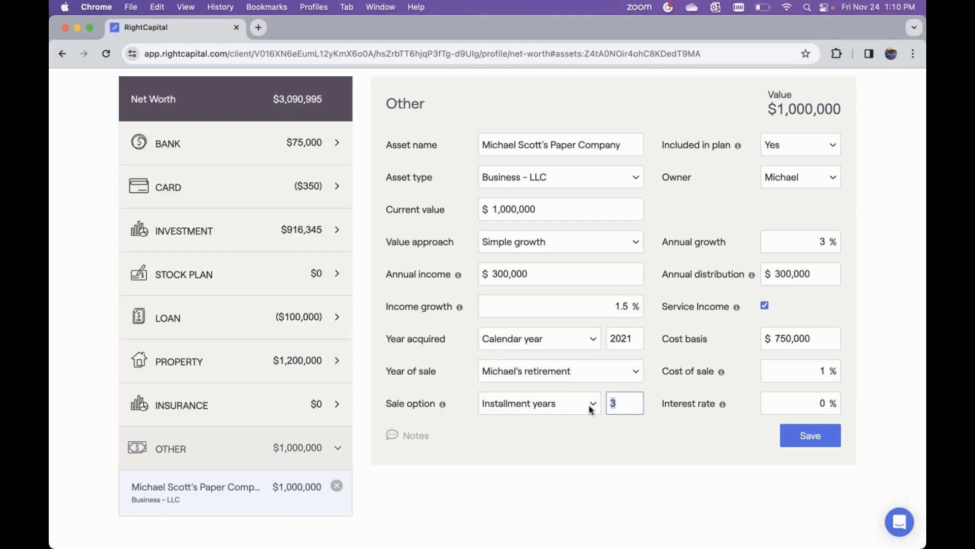
pyautogui.press('BackSpace')
pyautogui.write('7')
pyautogui.click(788, 405)
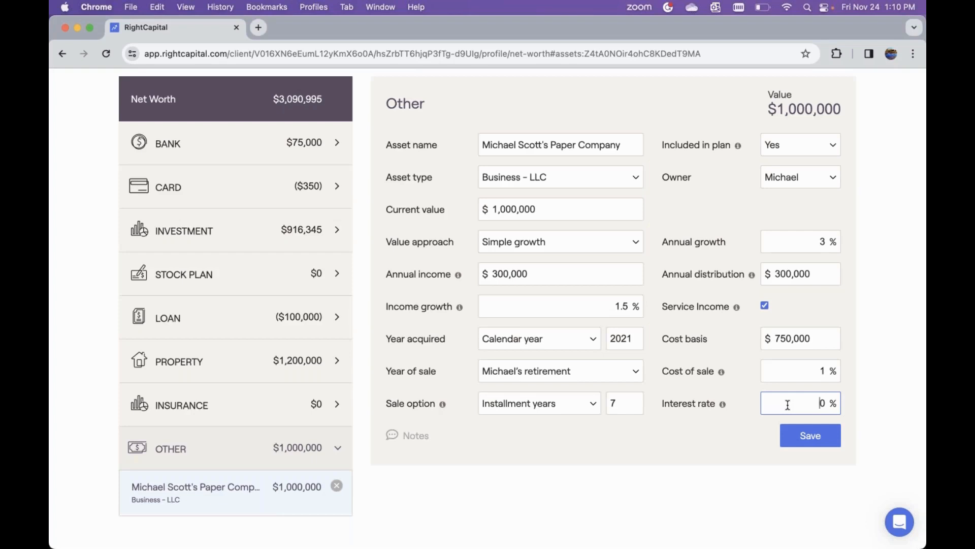
# - Set the sale option of the business to lump sum payment and save the asset
pyautogui.click(561, 403)
pyautogui.click(557, 390)
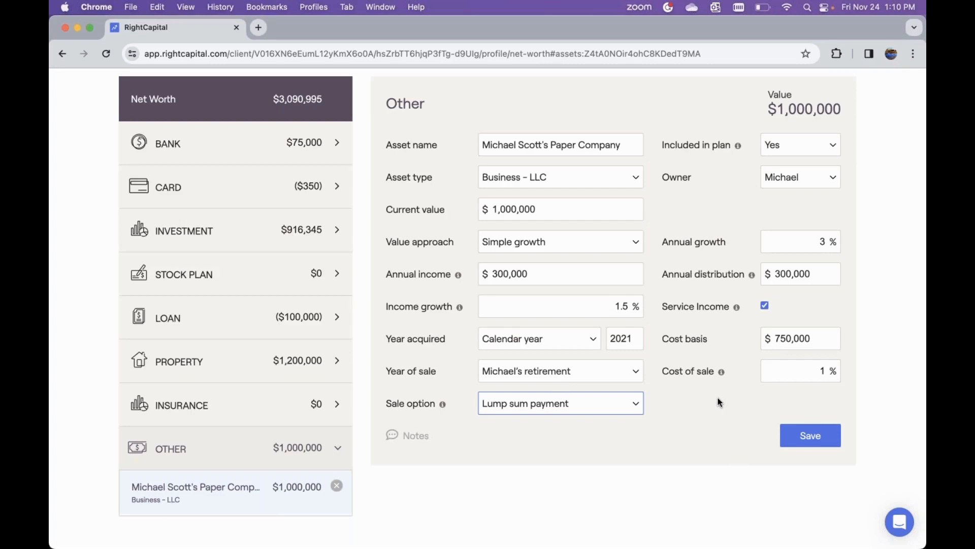
pyautogui.click(812, 437)
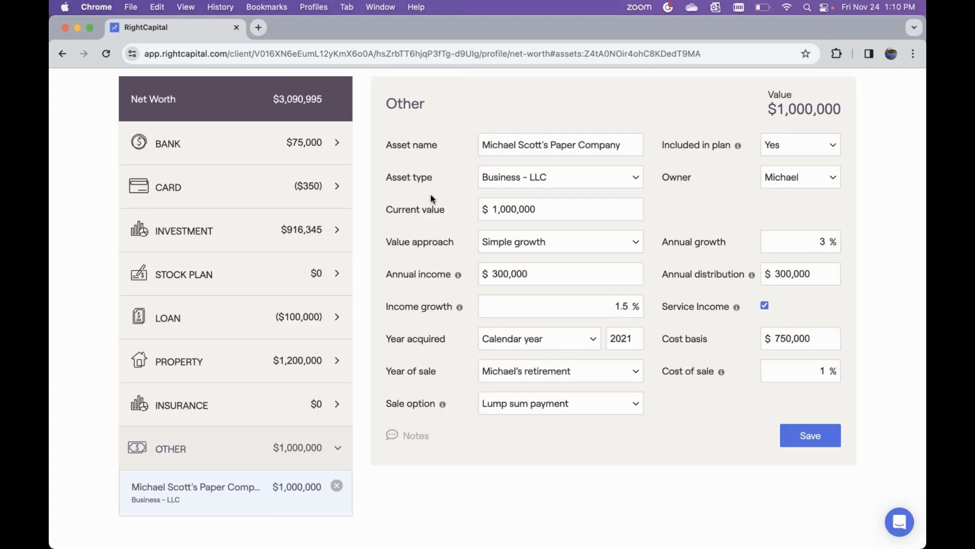
# - Add the note "Business Proposal established in 11/2023" to the business asset, not shared with the client, and save it
pyautogui.click(397, 437)
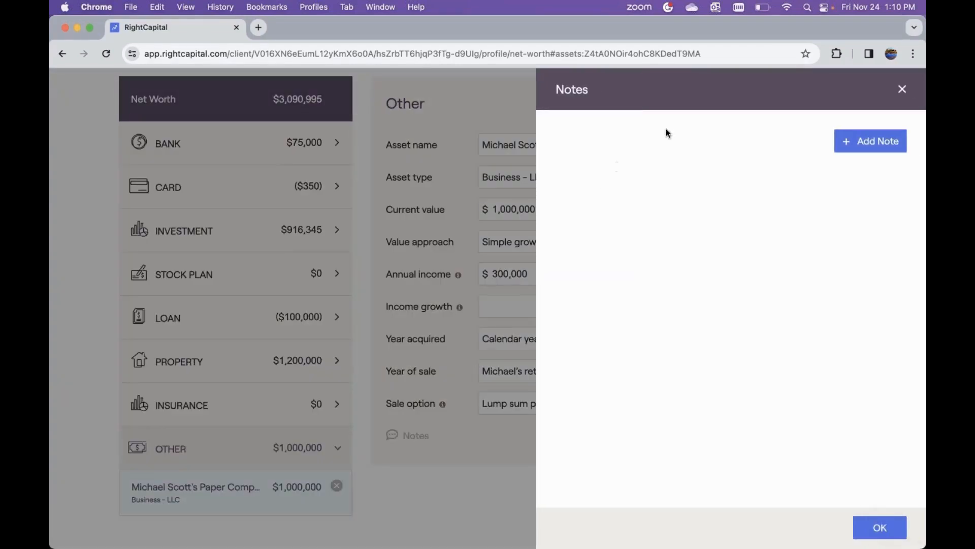
pyautogui.click(847, 141)
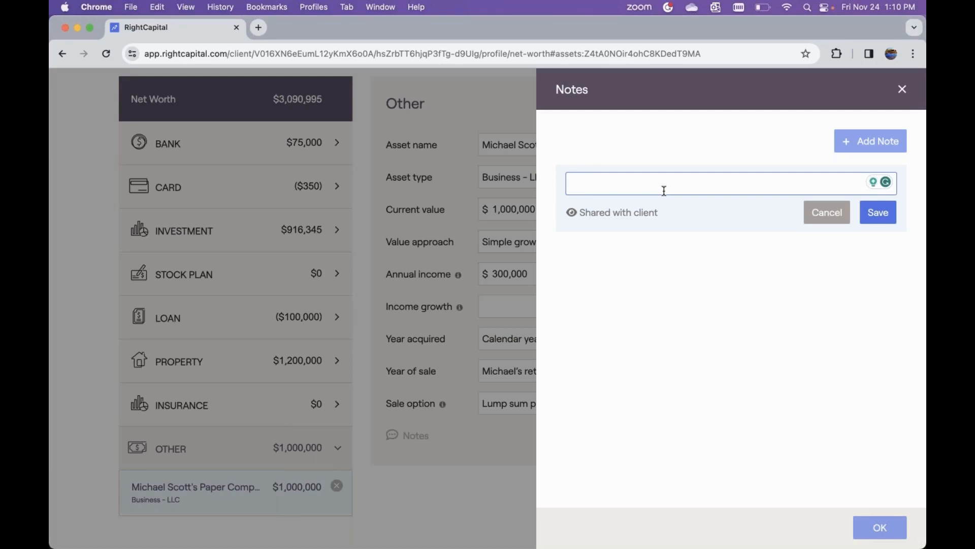
pyautogui.write('Business Proposal established ')
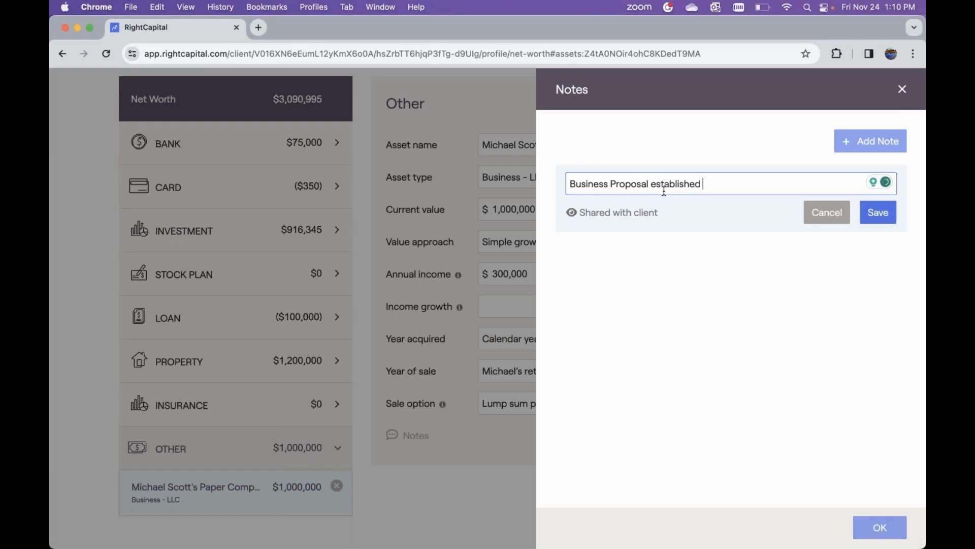
pyautogui.write('in 11/2023')
pyautogui.click(573, 215)
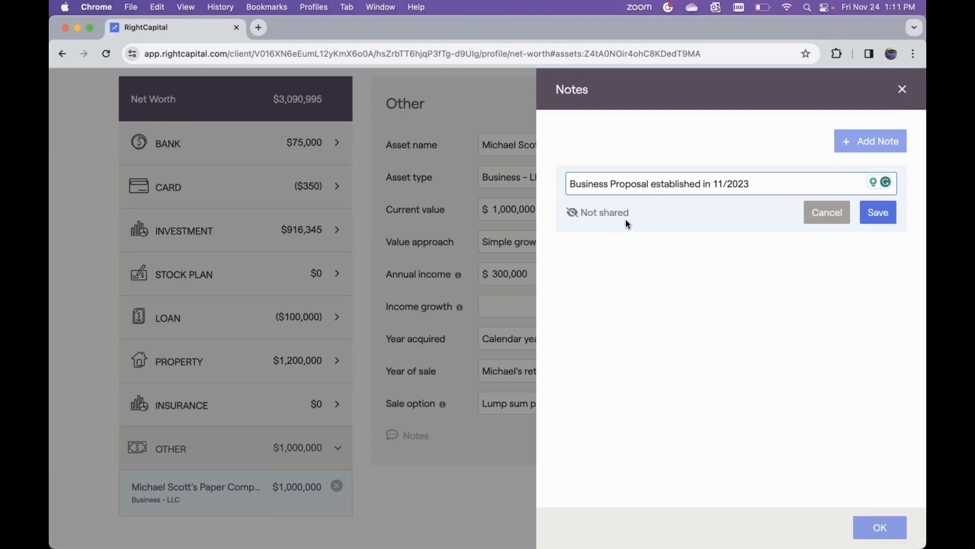
pyautogui.click(872, 219)
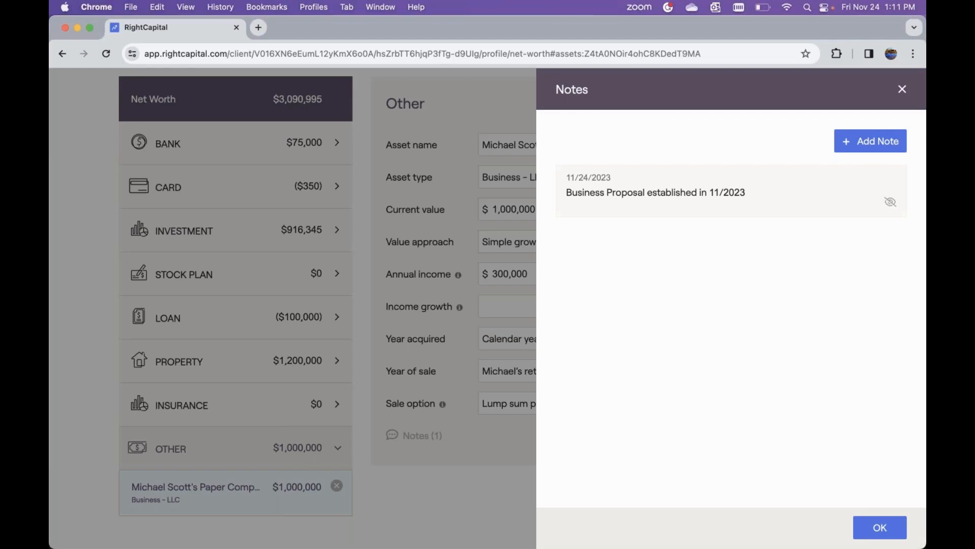
pyautogui.click(879, 526)
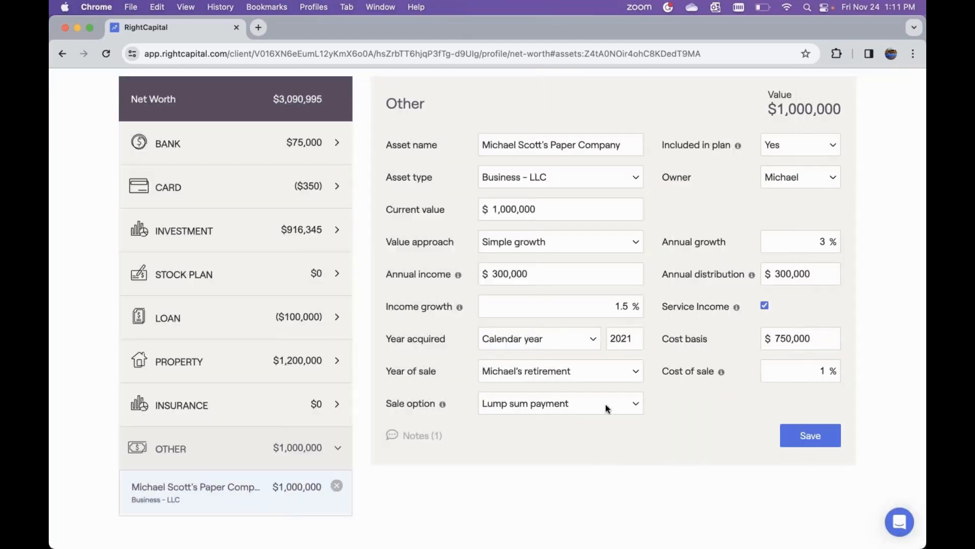
# - Change the value approach of the business to a detailed schedule and open that schedule for editing
pyautogui.scroll(1, 629, 345)
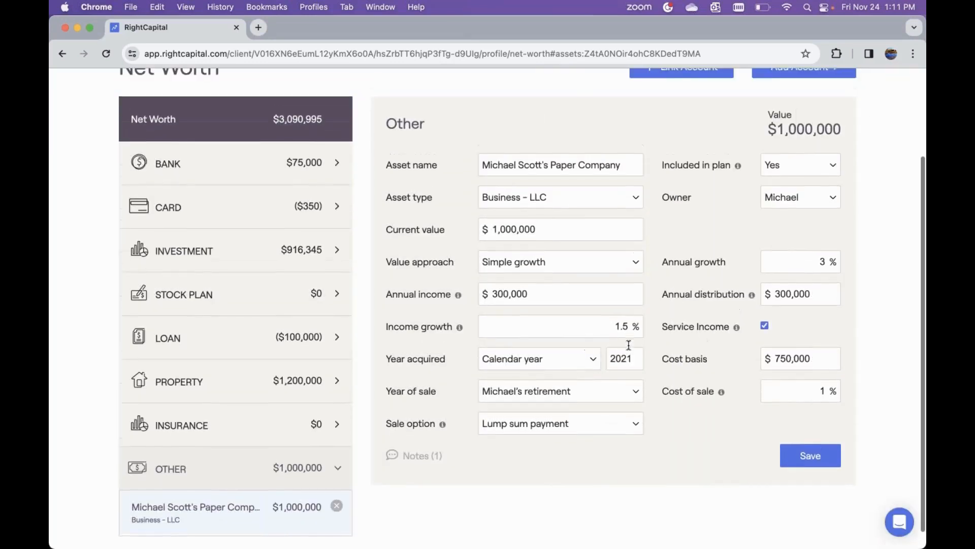
pyautogui.scroll(2, 629, 346)
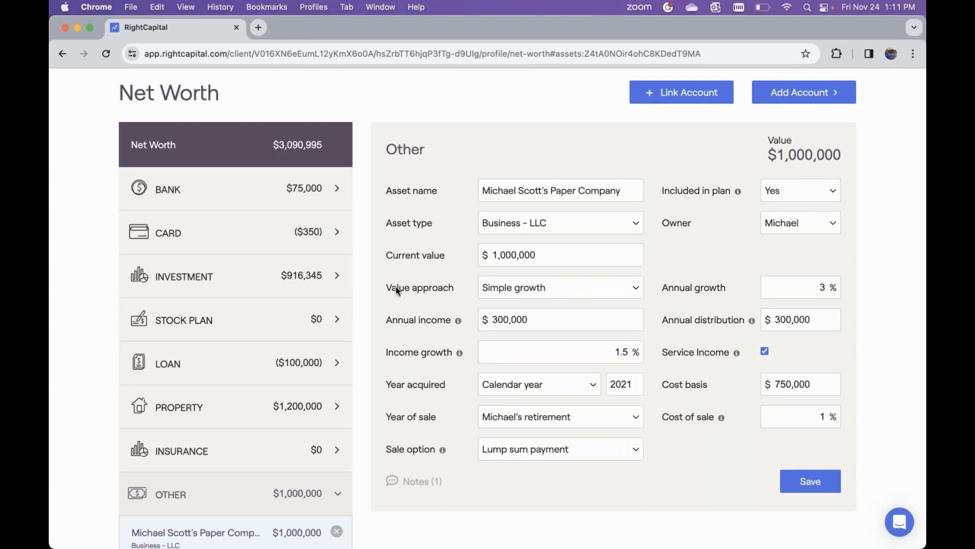
pyautogui.click(571, 289)
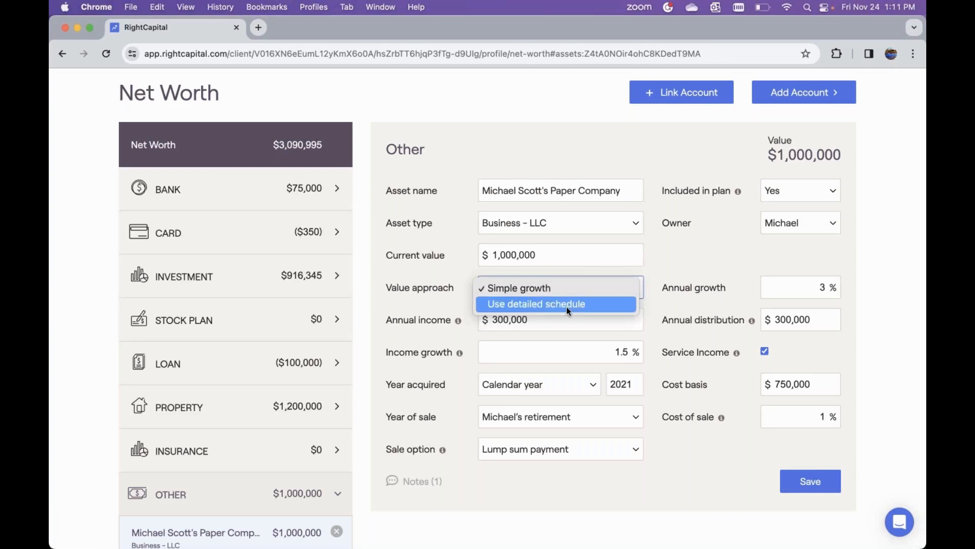
pyautogui.click(566, 305)
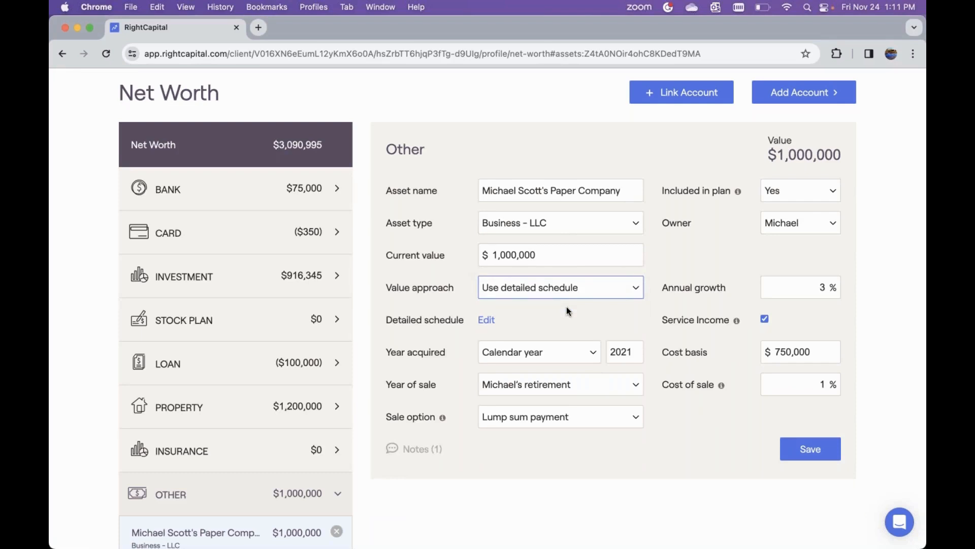
pyautogui.click(485, 320)
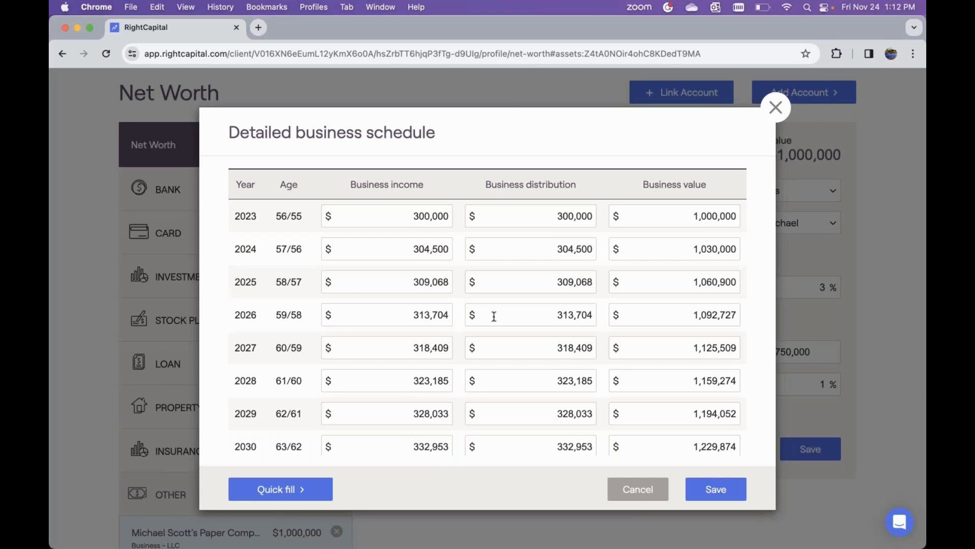
# - Set the scheduled business value to $1,500,000 for 2024, $1,560,900 for 2025 and $1,592,727 for 2026
pyautogui.click(700, 249)
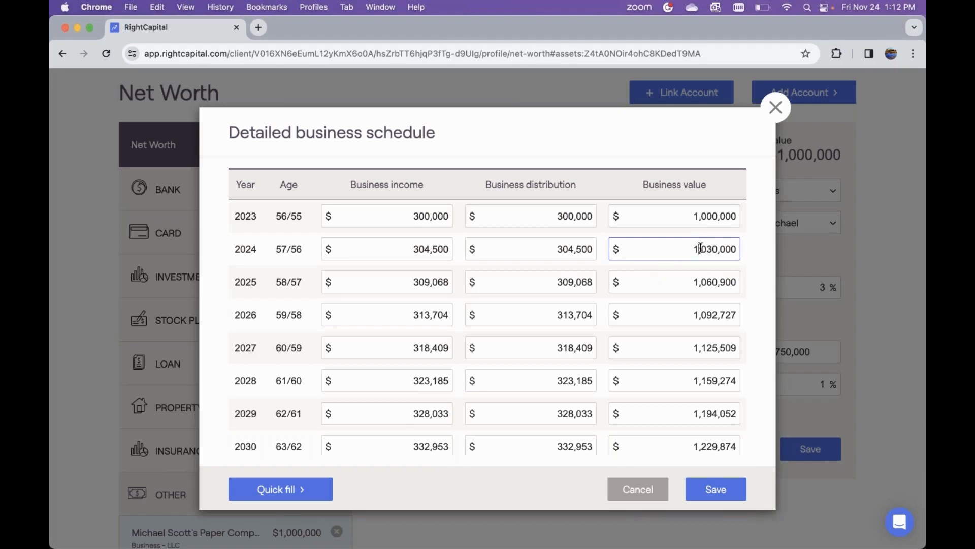
pyautogui.click(717, 249)
pyautogui.press('BackSpace')
pyautogui.press('BackSpace')
pyautogui.press('BackSpace')
pyautogui.write('500')
pyautogui.click(707, 282)
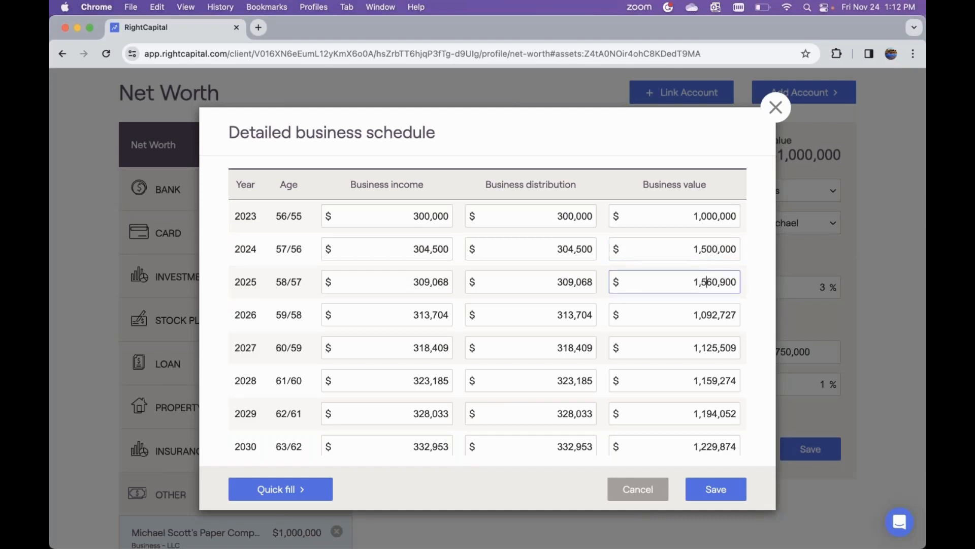
pyautogui.click(706, 314)
# - Set the scheduled business value to $1,525,509 for 2027 and $1,559,274 for 2028
pyautogui.click(706, 348)
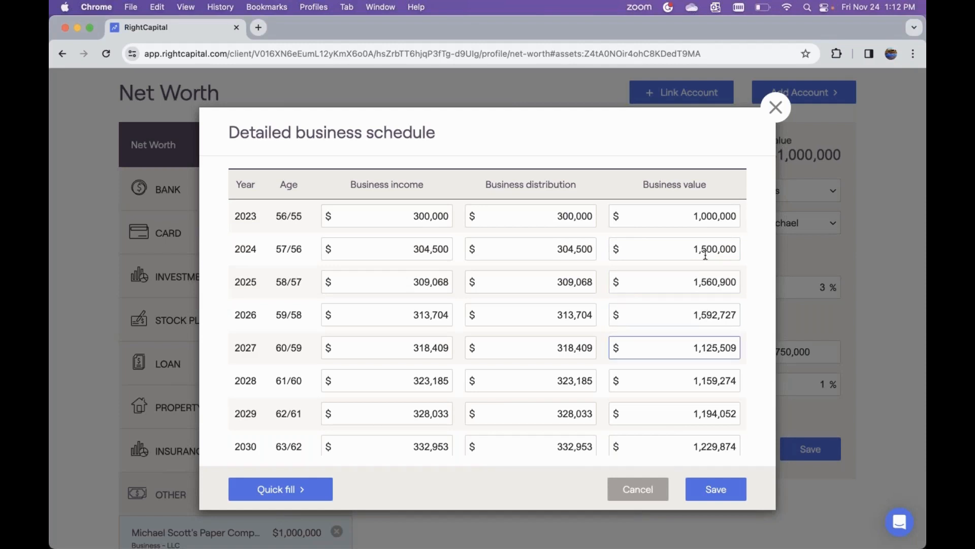
pyautogui.press('BackSpace')
pyautogui.write('5')
pyautogui.click(707, 382)
pyautogui.press('BackSpace')
pyautogui.write('5')
pyautogui.click(705, 412)
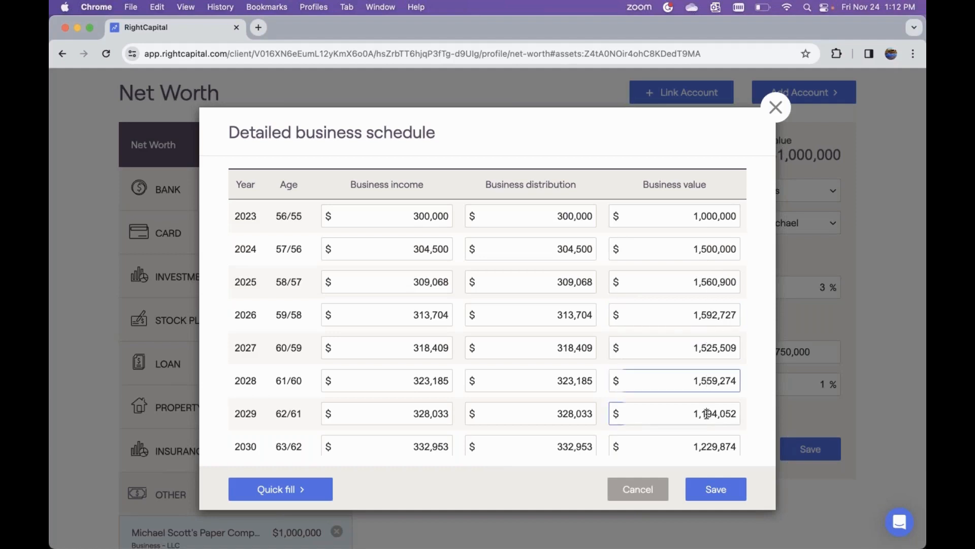
# - Raise the scheduled business value to $1,659,274 for 2028 and $1,625,509 for 2027
pyautogui.click(706, 384)
pyautogui.press('BackSpace')
pyautogui.write('6')
pyautogui.click(707, 349)
pyautogui.press('BackSpace')
pyautogui.write('6')
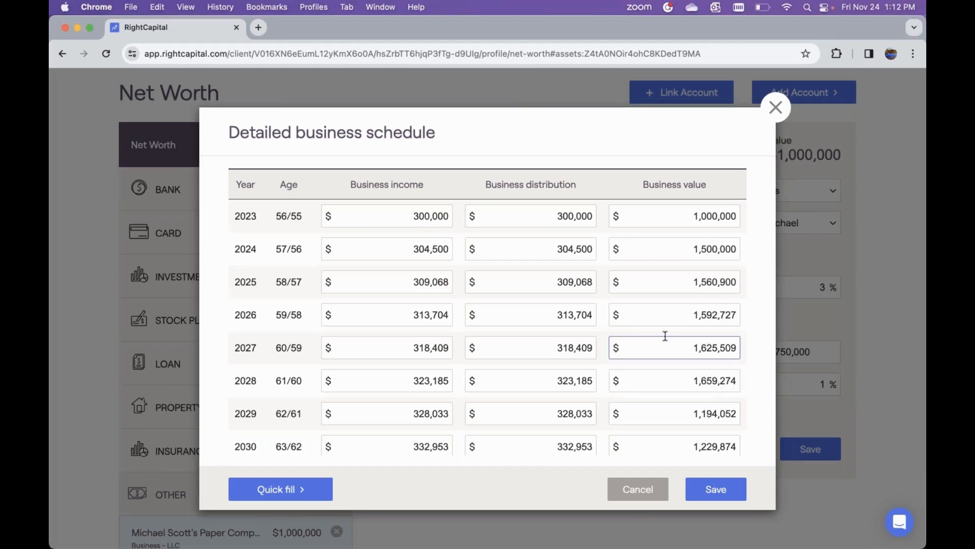
# - Set the scheduled business income for 2025 to $329,068
pyautogui.click(420, 248)
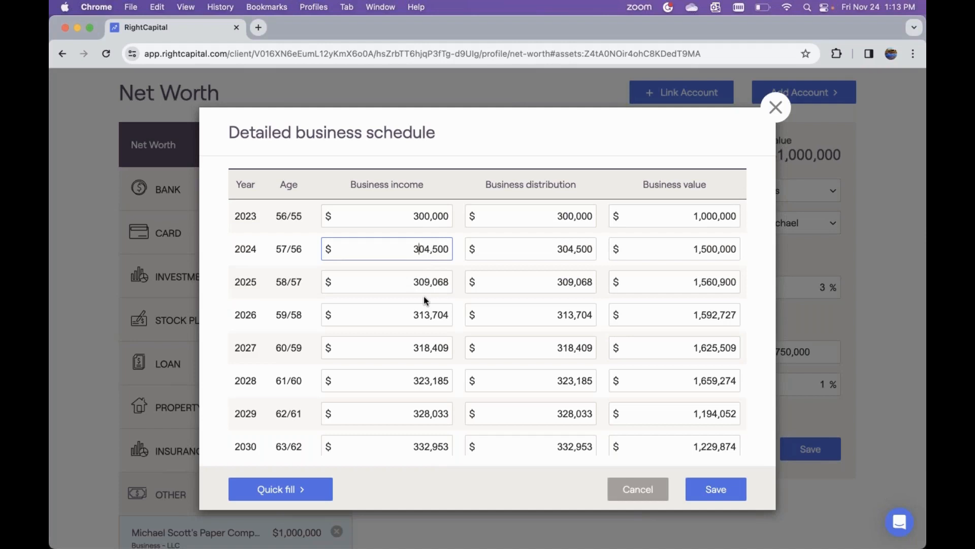
pyautogui.scroll(-2, 355, 427)
pyautogui.scroll(-5, 411, 362)
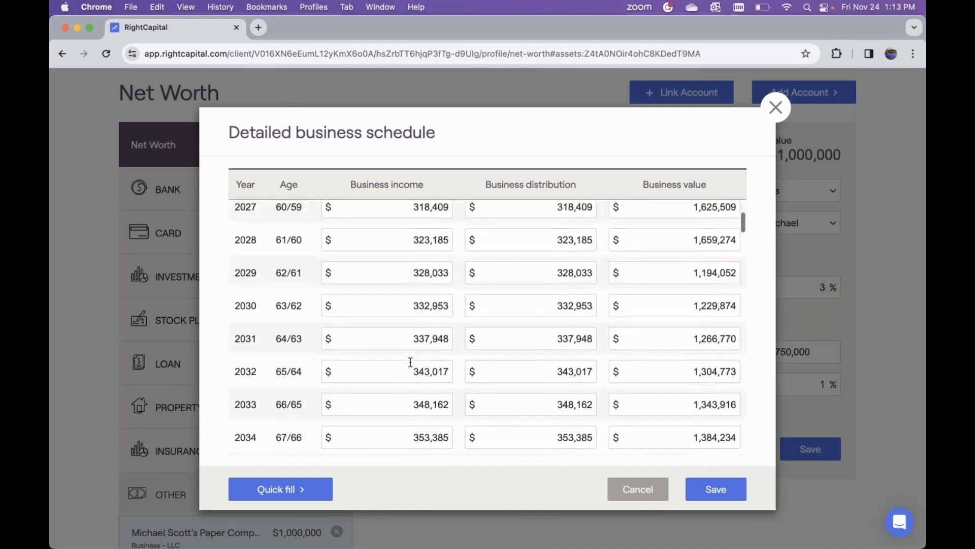
pyautogui.scroll(5, 410, 362)
pyautogui.click(424, 280)
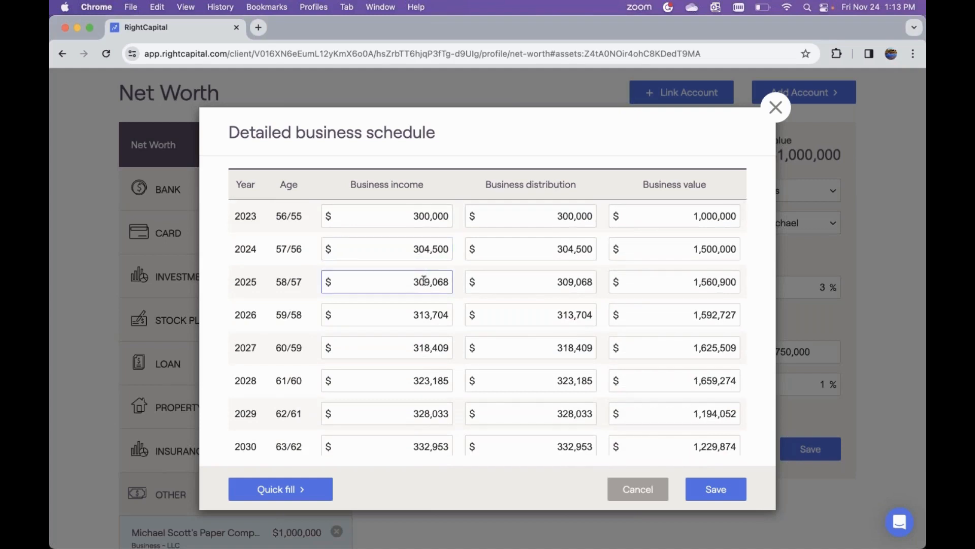
pyautogui.press('BackSpace')
pyautogui.write('2')
# - Clear all income, distribution and value amounts from the detailed business schedule
pyautogui.click(291, 490)
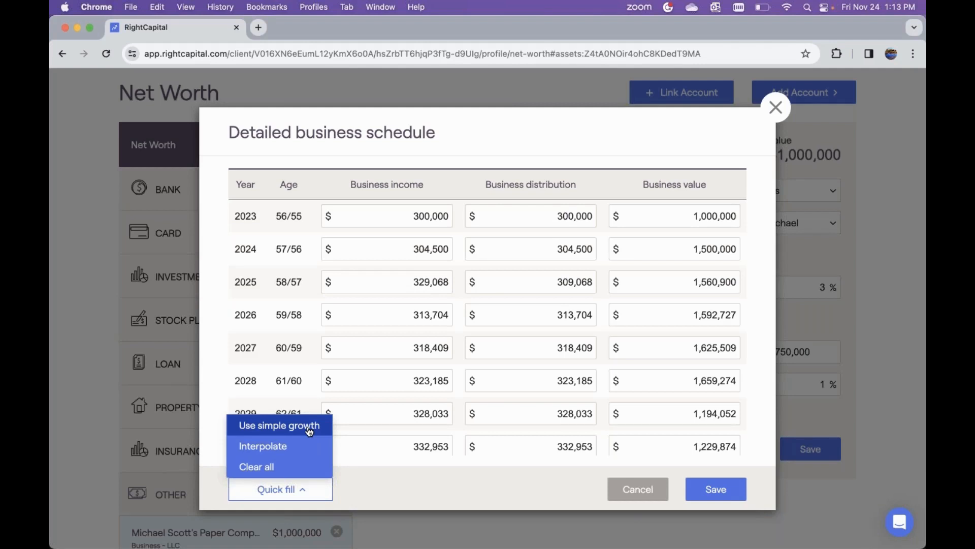
pyautogui.click(260, 468)
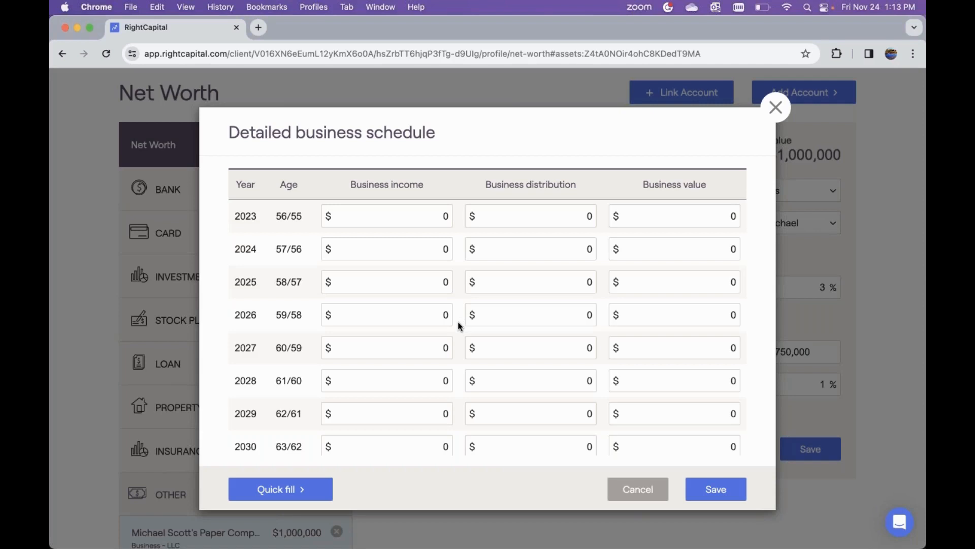
pyautogui.click(281, 489)
pyautogui.click(422, 274)
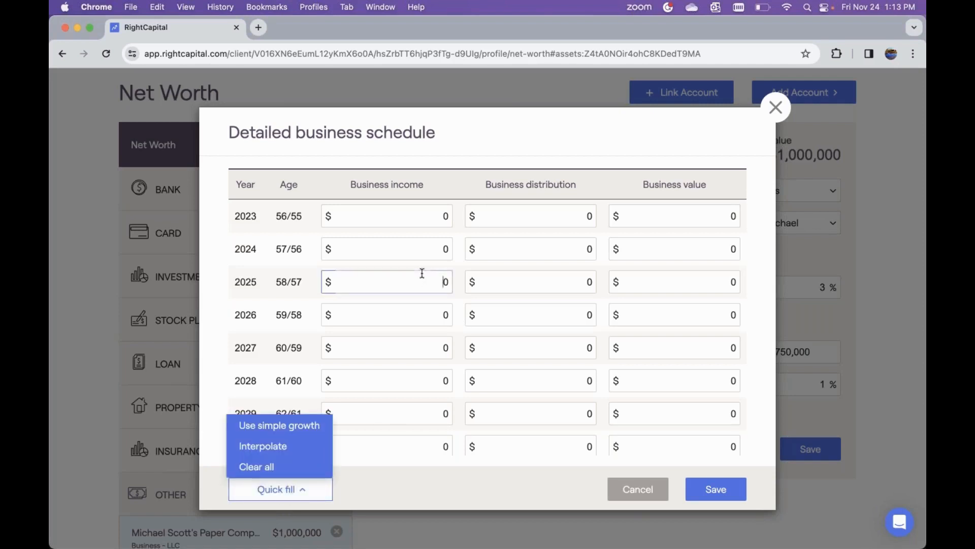
pyautogui.click(428, 215)
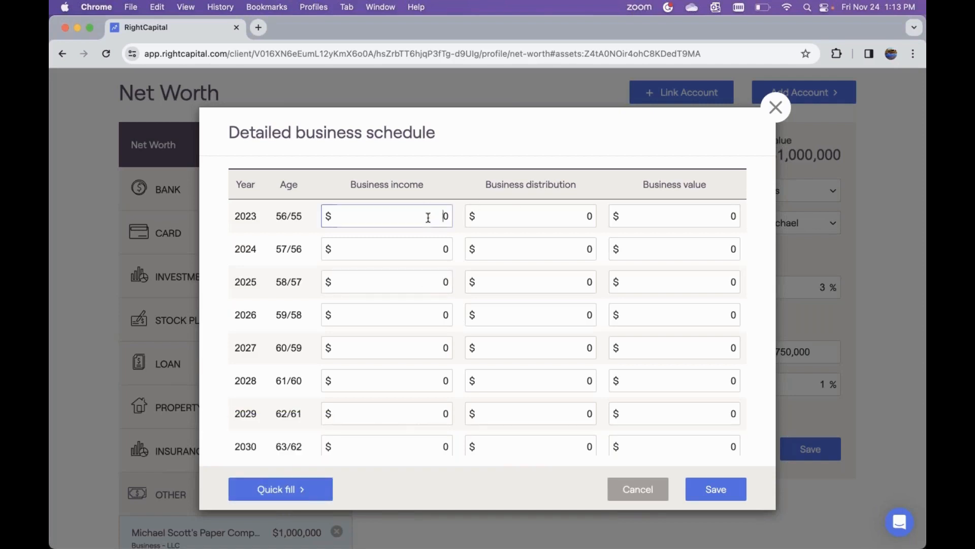
pyautogui.click(277, 491)
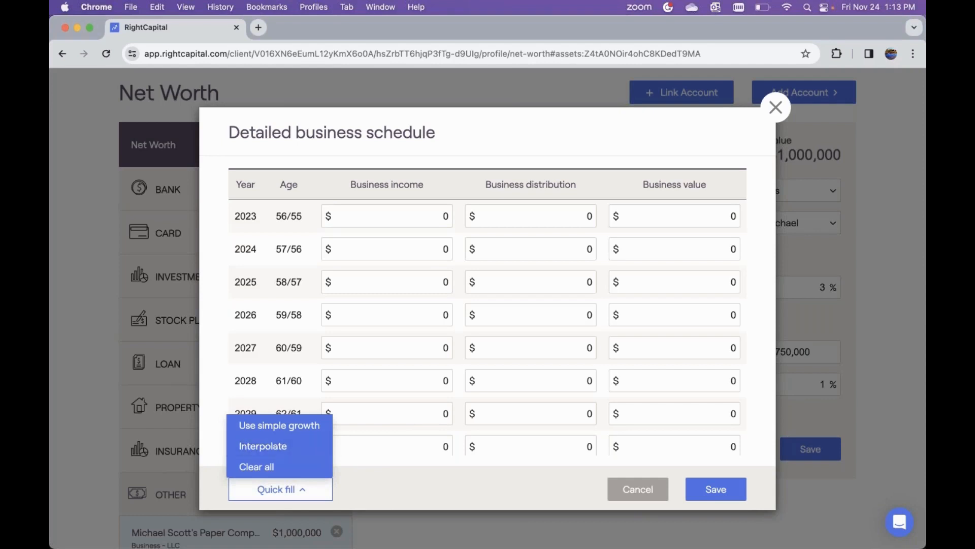
# - Enter a business income of $300,000 for 2023, $150,000 for 2024 and $200,000 for 2025
pyautogui.click(422, 218)
pyautogui.write('3000')
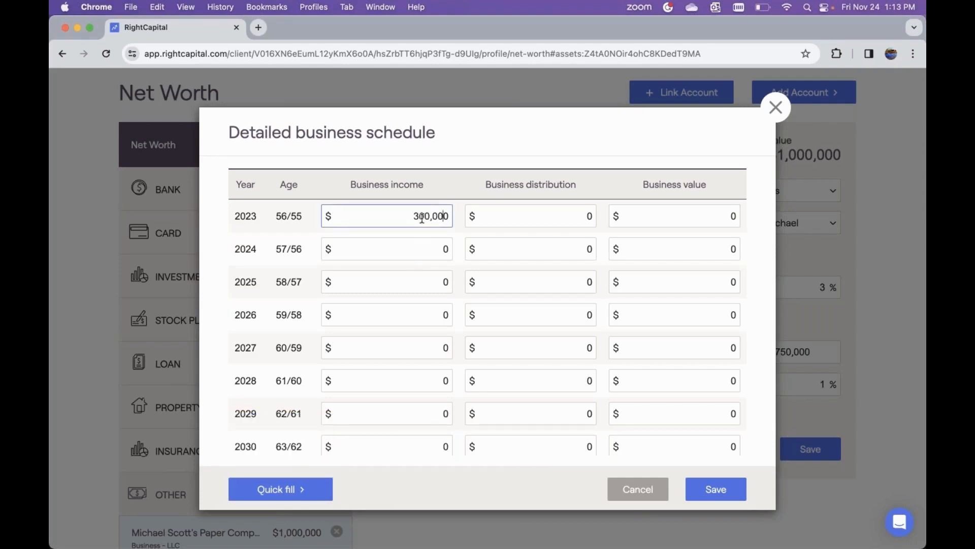
pyautogui.click(426, 254)
pyautogui.write('1500000')
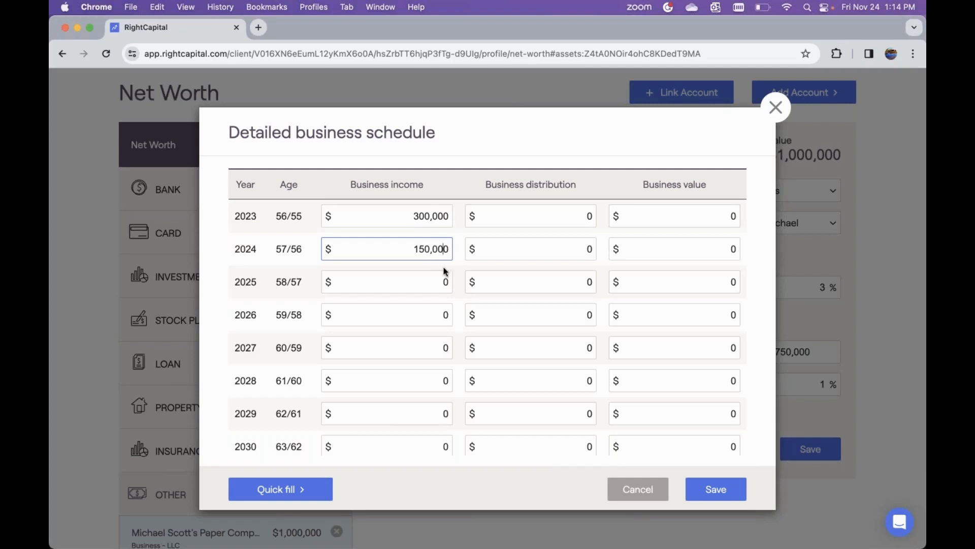
pyautogui.click(429, 281)
pyautogui.write('2000000')
# - Enter $400,000 as both the business income and the business distribution for 2035
pyautogui.click(426, 306)
pyautogui.scroll(-4, 426, 305)
pyautogui.scroll(1, 422, 219)
pyautogui.scroll(-5, 414, 348)
pyautogui.click(422, 399)
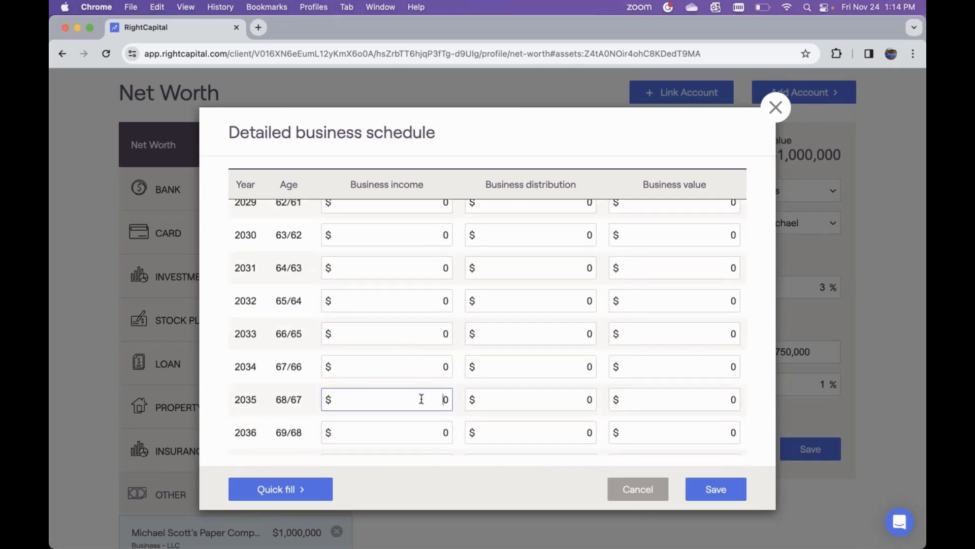
pyautogui.write('400,00')
pyautogui.click(550, 402)
pyautogui.write('400,0')
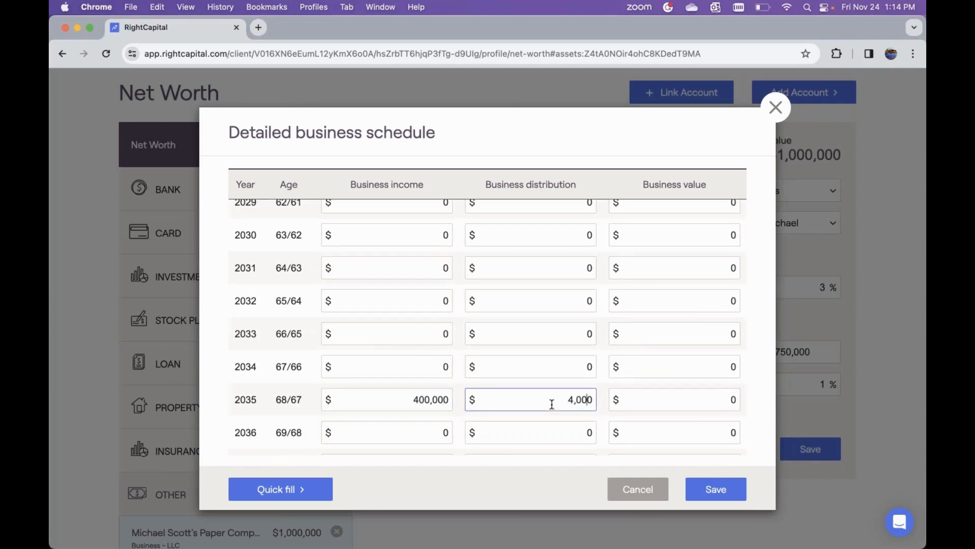
pyautogui.write('00')
# - Enter a business distribution of $200,000 for 2025, $150,000 for 2024 and $300,000 for 2023 in the detailed schedule
pyautogui.scroll(5, 544, 254)
pyautogui.click(562, 238)
pyautogui.write('300,00')
pyautogui.scroll(2, 562, 238)
pyautogui.click(558, 247)
pyautogui.write('15000')
pyautogui.click(556, 208)
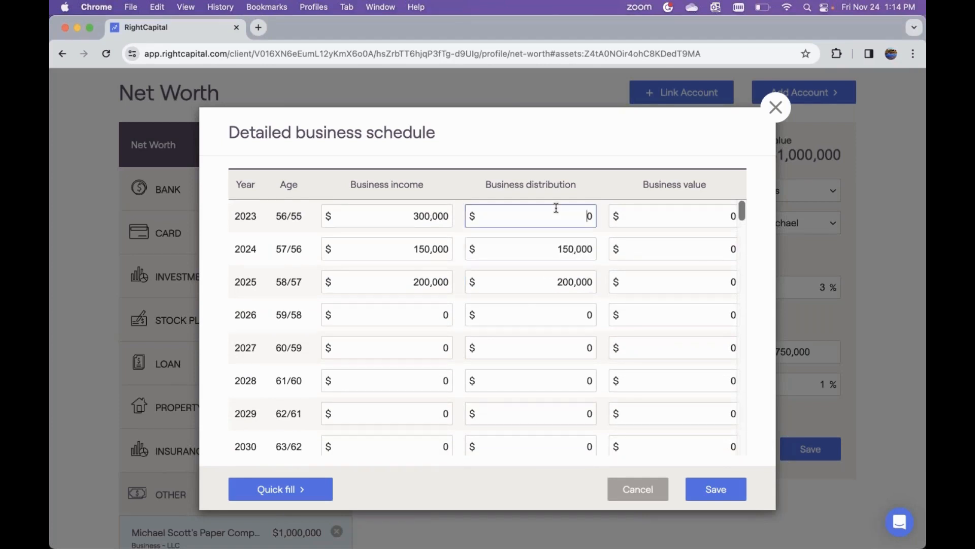
pyautogui.write('300,000')
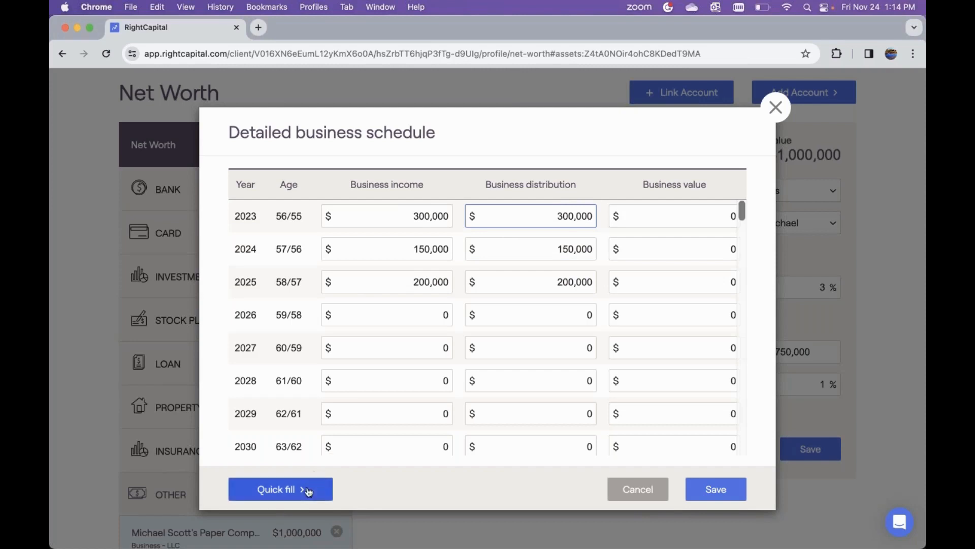
# - Interpolate the business income and distribution amounts for the empty years between 2025 and 2035, and check the filled rows
pyautogui.scroll(-3, 424, 386)
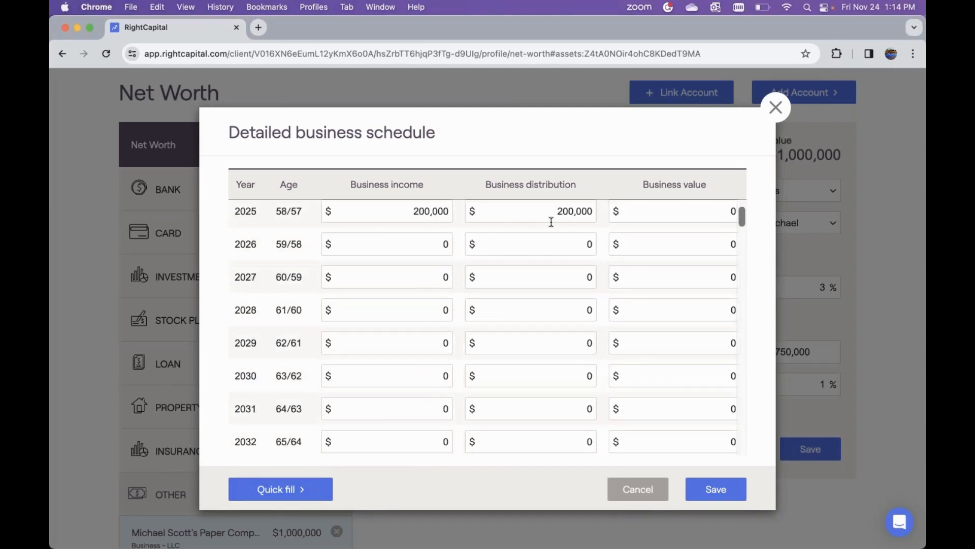
pyautogui.scroll(-5, 429, 226)
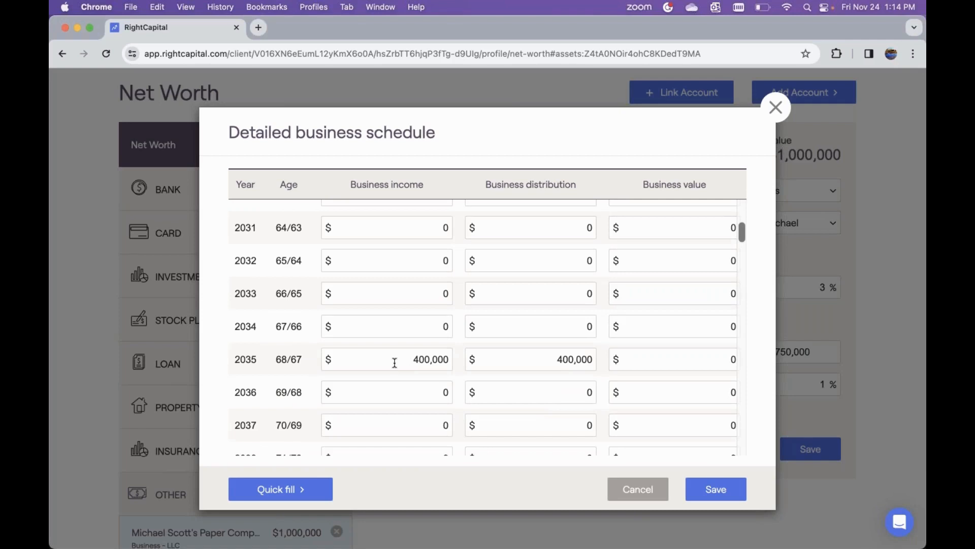
pyautogui.click(300, 493)
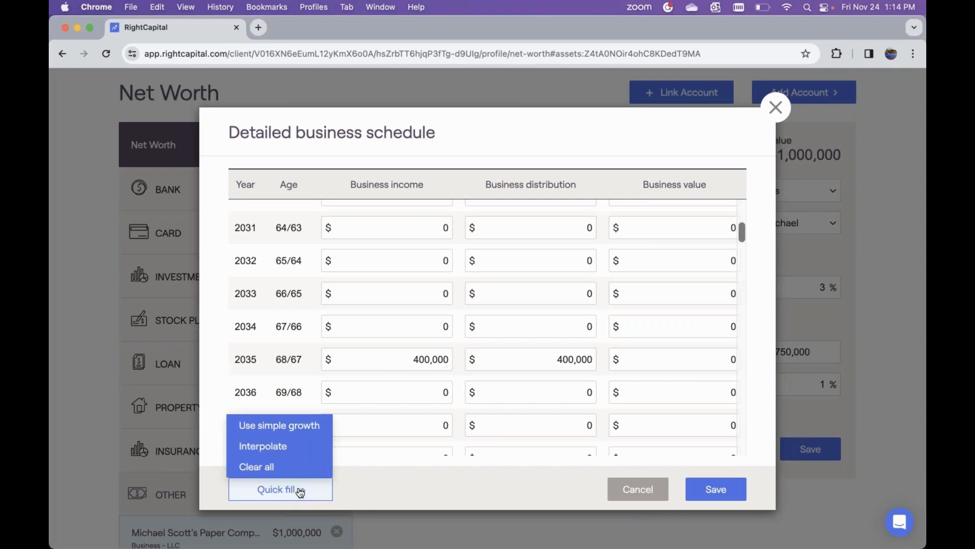
pyautogui.click(293, 448)
pyautogui.scroll(5, 447, 367)
pyautogui.scroll(3, 449, 369)
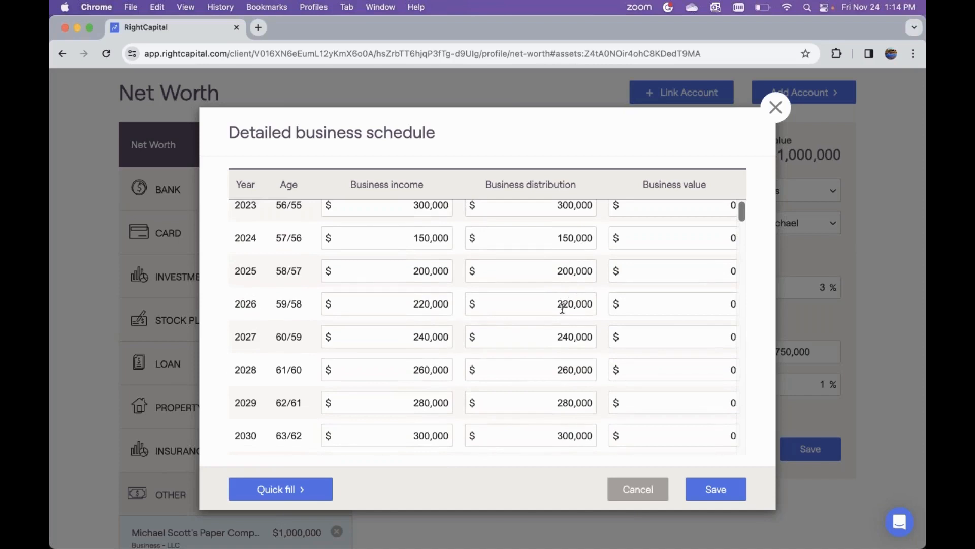
pyautogui.scroll(-6, 565, 303)
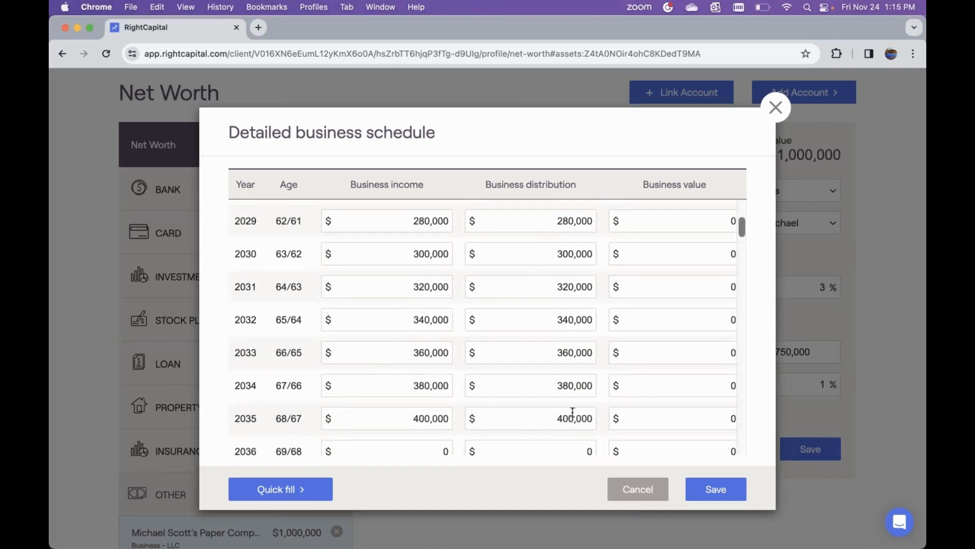
pyautogui.click(567, 419)
# - Enter a business value of $1,000,000 for 2023, $1,500,000 for 2024 and $1,650,000 for 2025
pyautogui.scroll(6, 567, 418)
pyautogui.click(709, 215)
pyautogui.write('1,000,00')
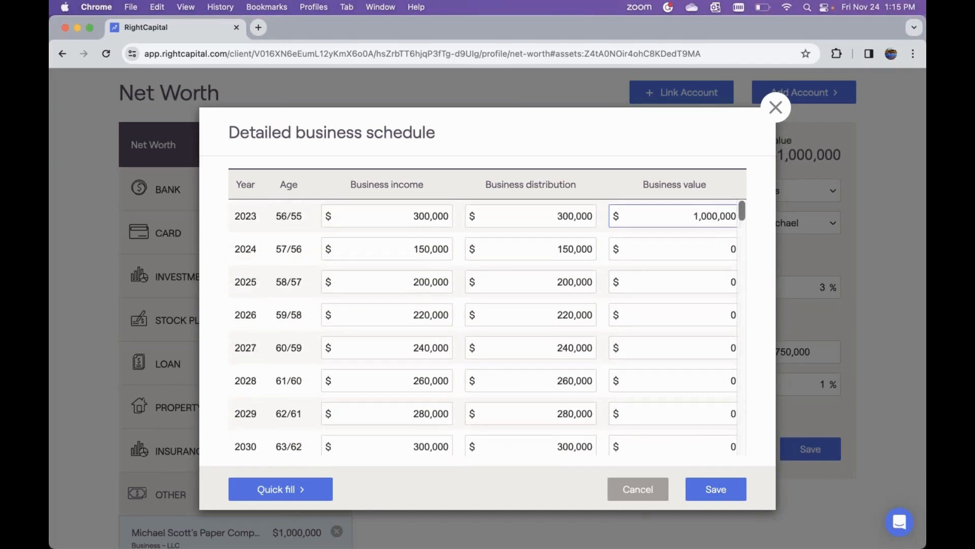
pyautogui.click(706, 254)
pyautogui.write('1,500,00')
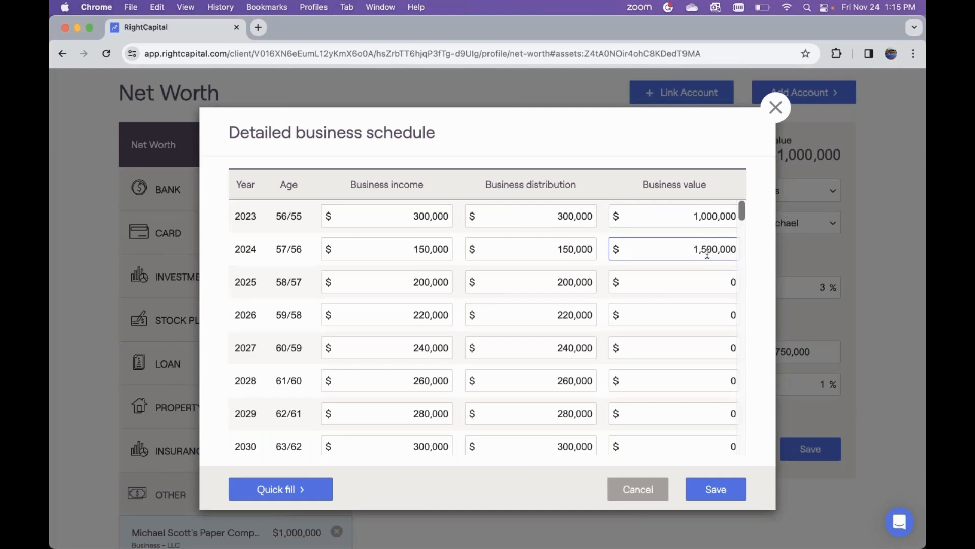
pyautogui.click(688, 281)
pyautogui.write('1,650,00')
# - Enter a business value of $5,000,000 for 2035 in the detailed business schedule
pyautogui.scroll(-6, 716, 307)
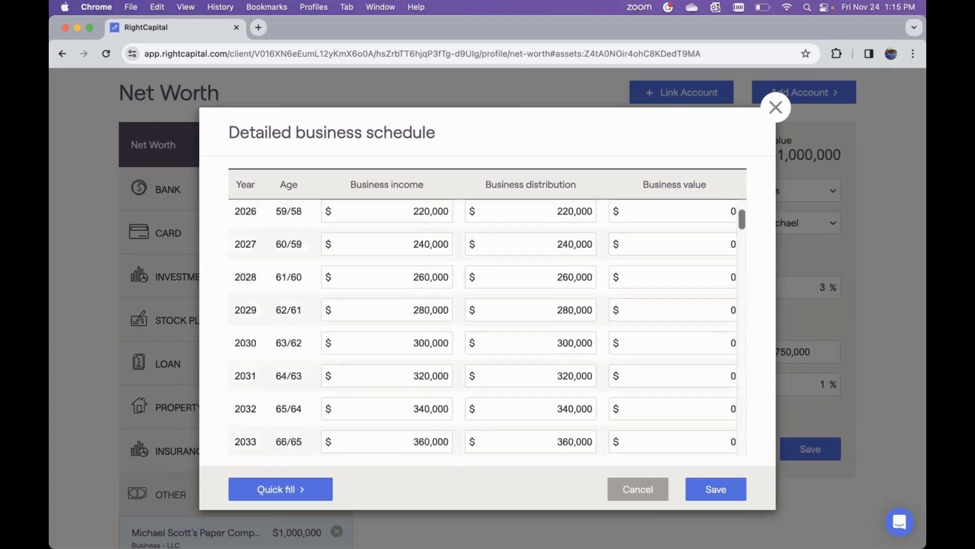
pyautogui.click(713, 310)
pyautogui.scroll(-7, 714, 310)
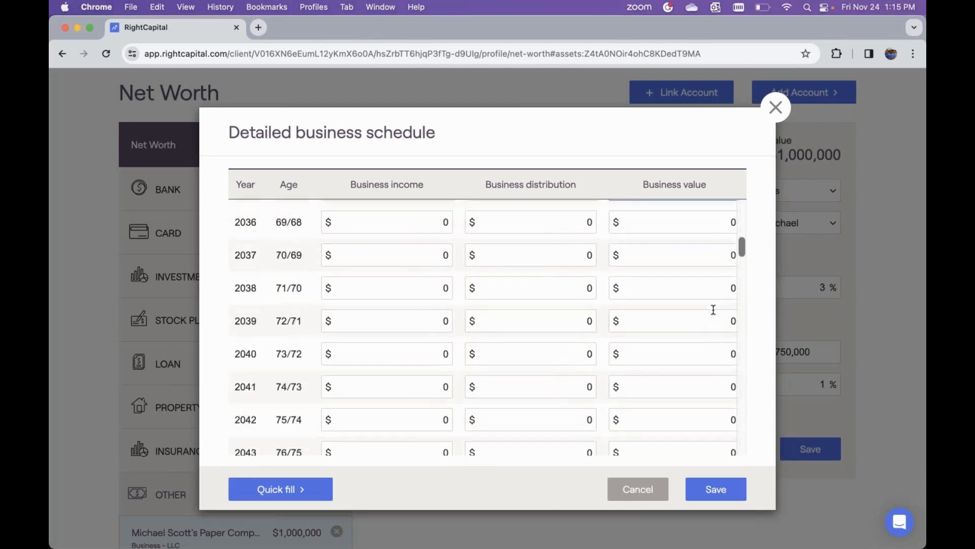
pyautogui.scroll(7, 711, 309)
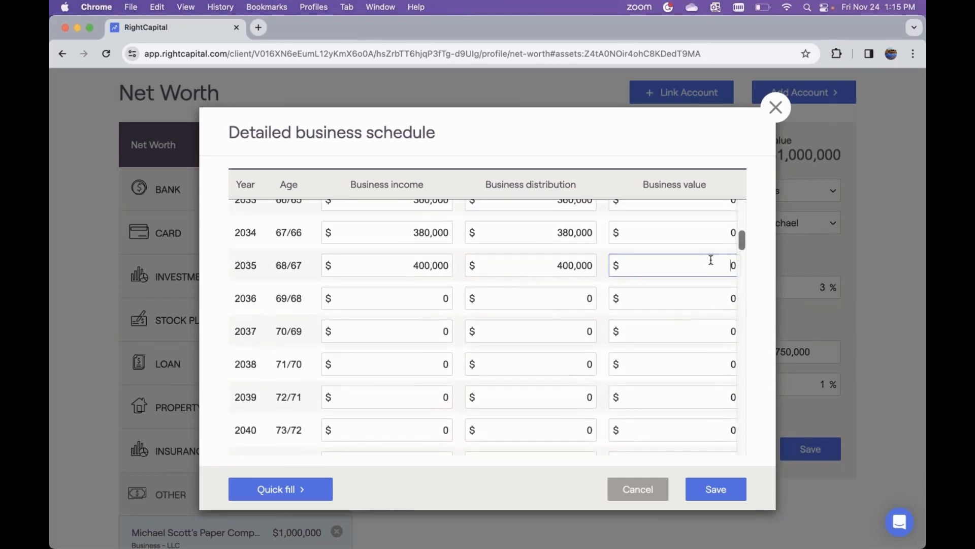
pyautogui.write('500000')
pyautogui.scroll(1, 711, 261)
pyautogui.scroll(2, 711, 262)
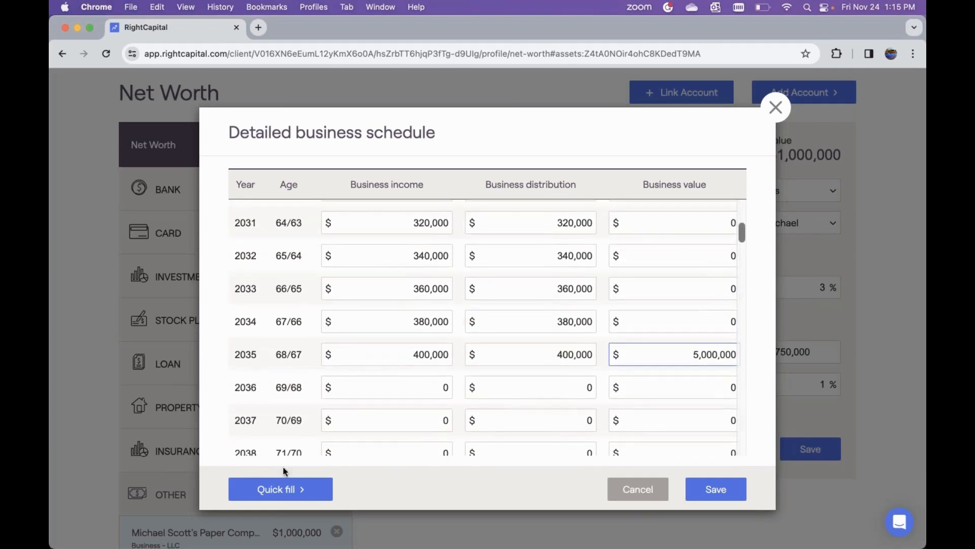
# - Interpolate the missing business values between 2025 and 2035 and review the filled years
pyautogui.click(283, 489)
pyautogui.click(285, 451)
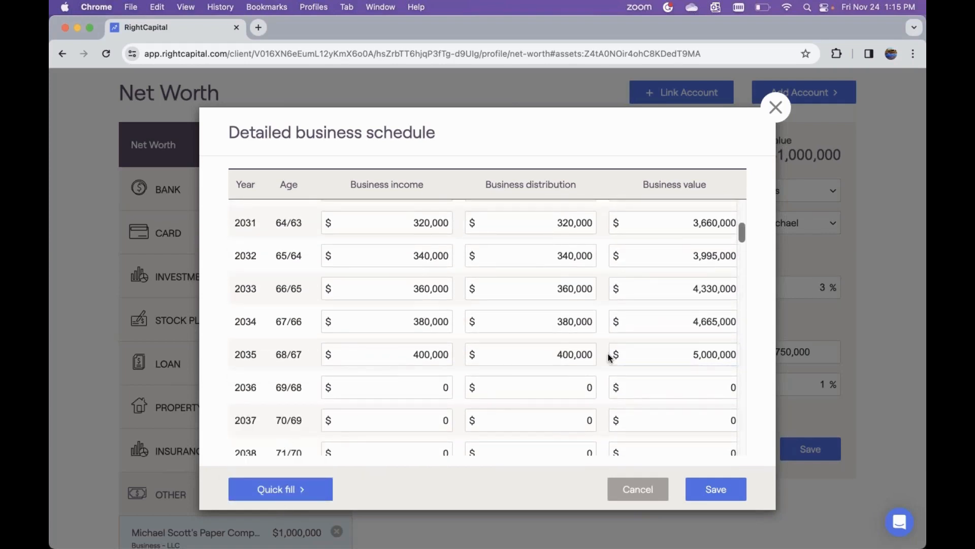
pyautogui.scroll(2, 607, 350)
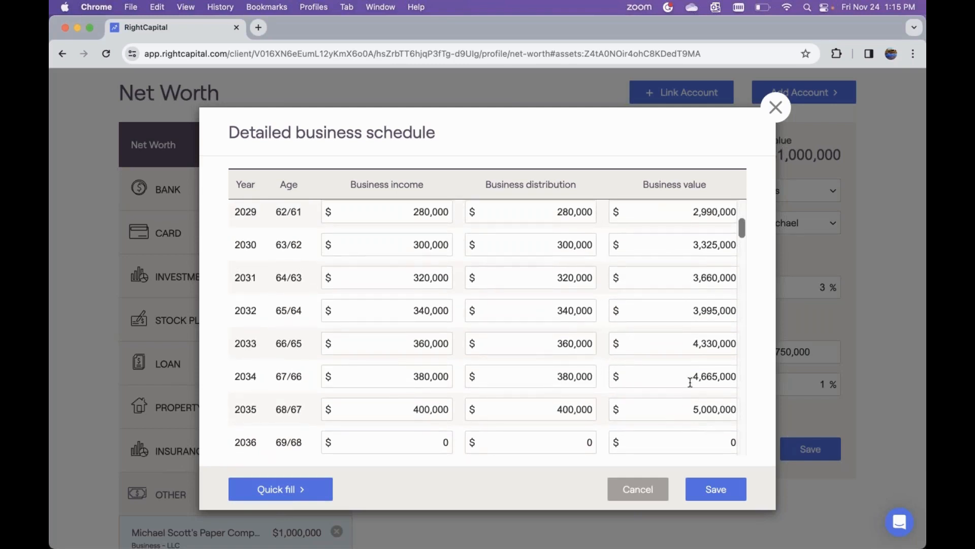
# - Enter $525,000 as the business value for 2036 and $425,000 as both its business distribution and business income
pyautogui.scroll(-3, 691, 431)
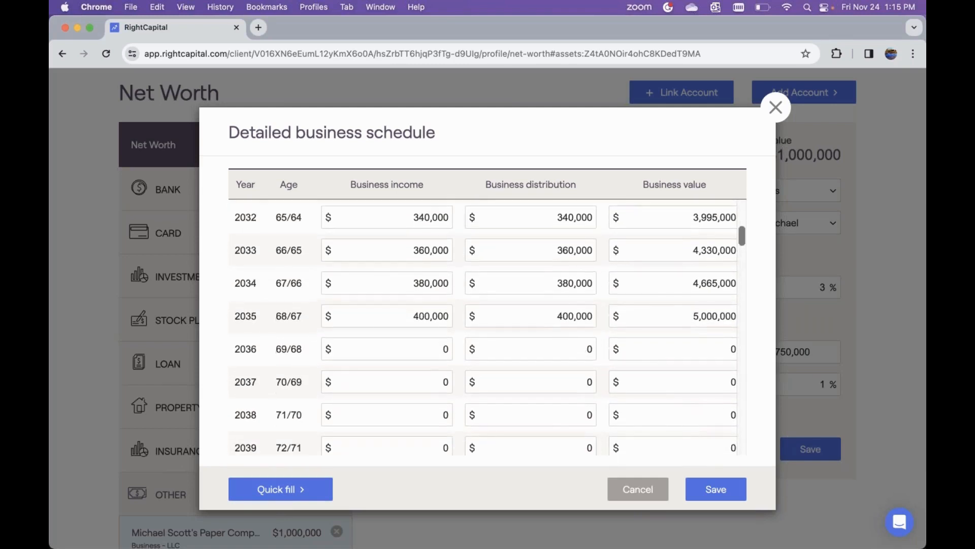
pyautogui.click(693, 348)
pyautogui.write('525,00')
pyautogui.click(564, 346)
pyautogui.write('42500')
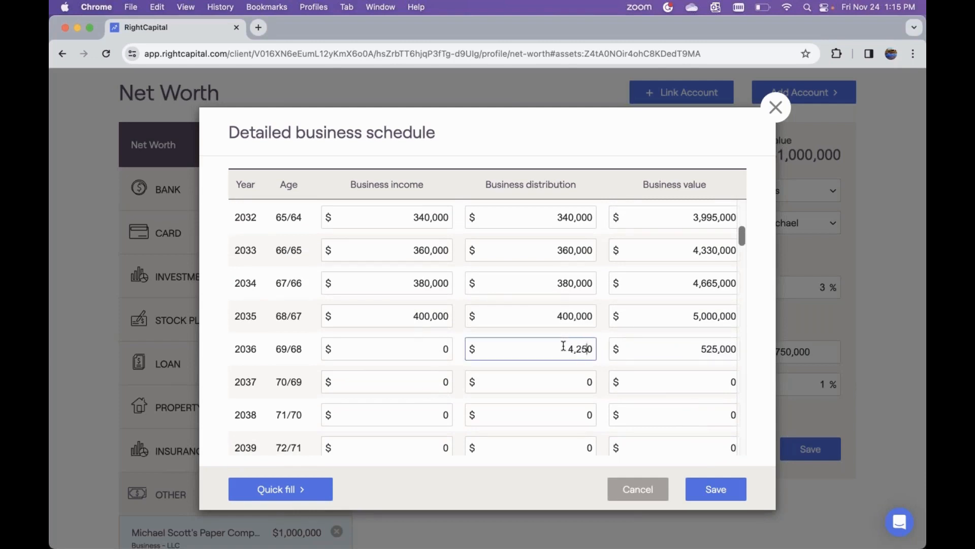
pyautogui.click(439, 345)
pyautogui.write('425,000')
pyautogui.press('BackSpace')
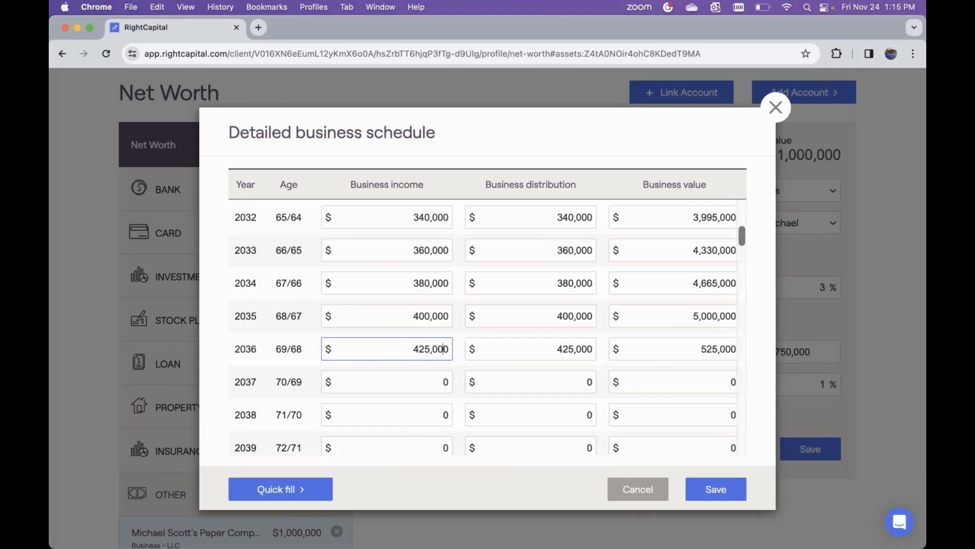
pyautogui.scroll(-1, 356, 331)
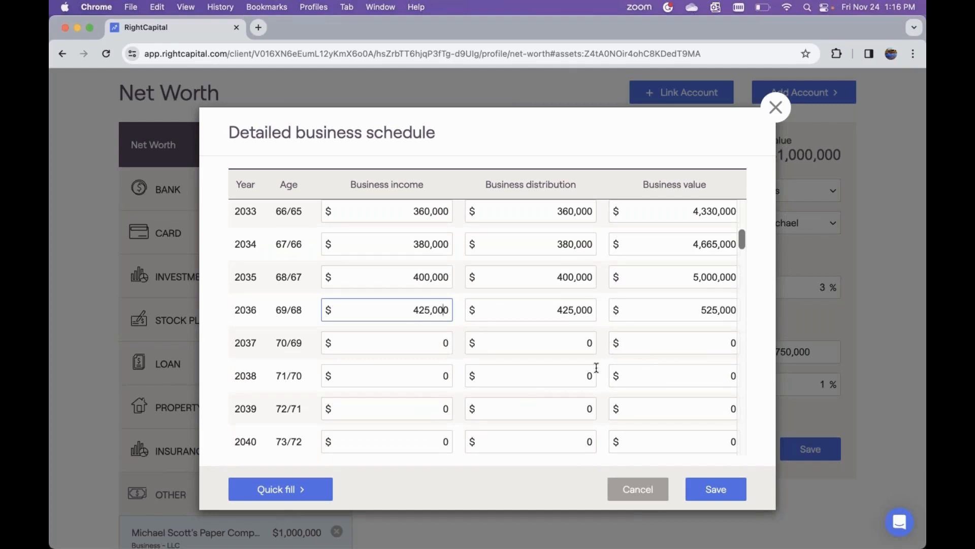
pyautogui.scroll(2, 621, 396)
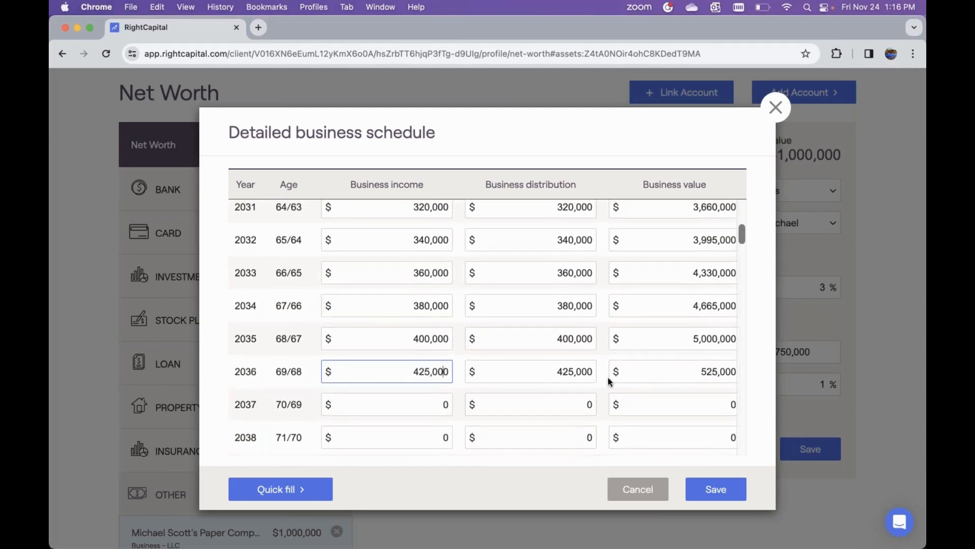
# - Enter $435,000 as both the business income and the business distribution for 2037
pyautogui.click(438, 402)
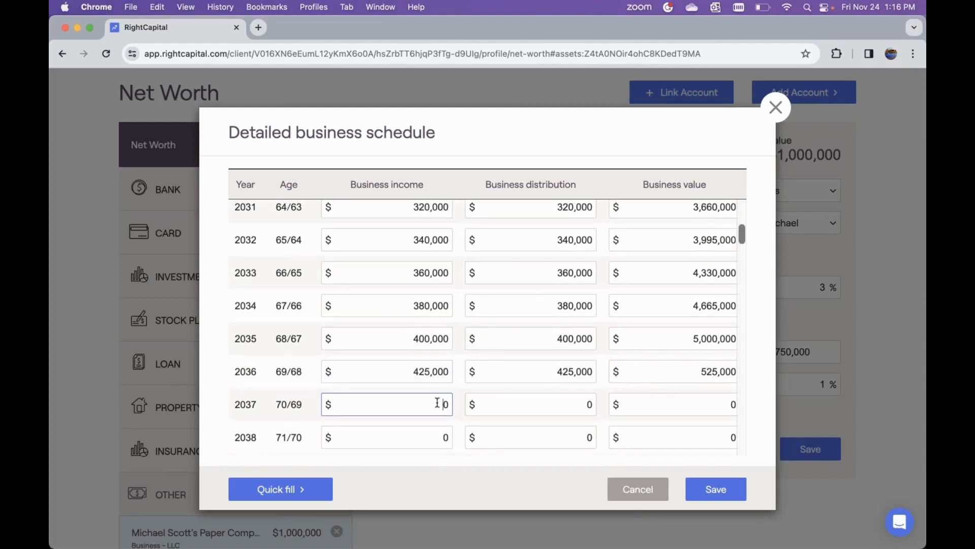
pyautogui.write('435,00')
pyautogui.click(538, 423)
pyautogui.click(546, 411)
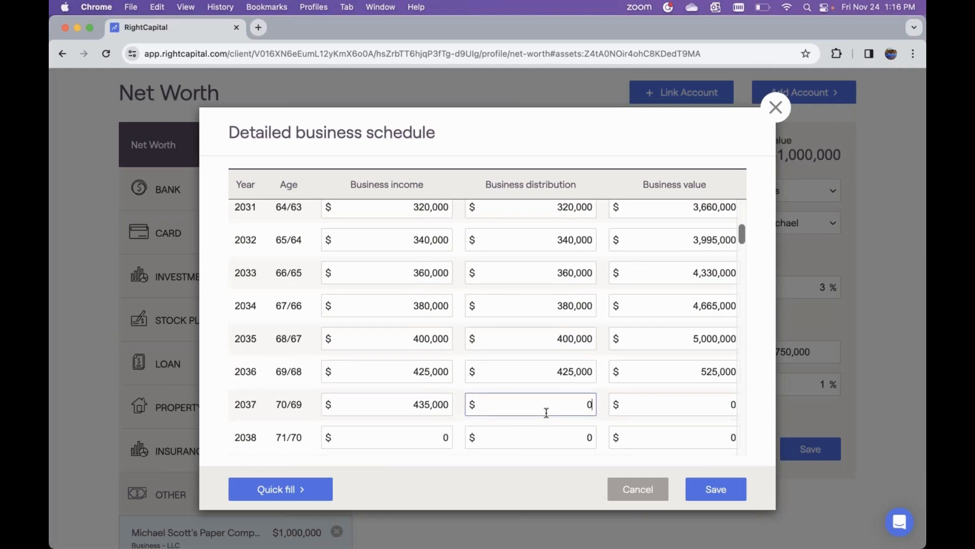
pyautogui.write('4350000')
# - Correct the 2036 business value to $5,250,000, enter $5,350,000 for 2037, and save the detailed schedule
pyautogui.click(684, 411)
pyautogui.click(728, 374)
pyautogui.write('0')
pyautogui.click(714, 400)
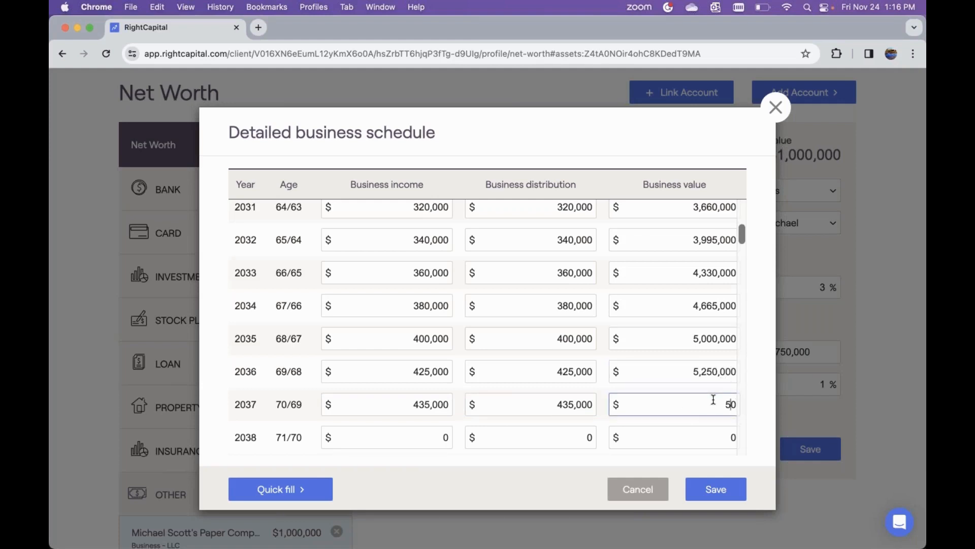
pyautogui.write('5,350,00')
pyautogui.click(716, 489)
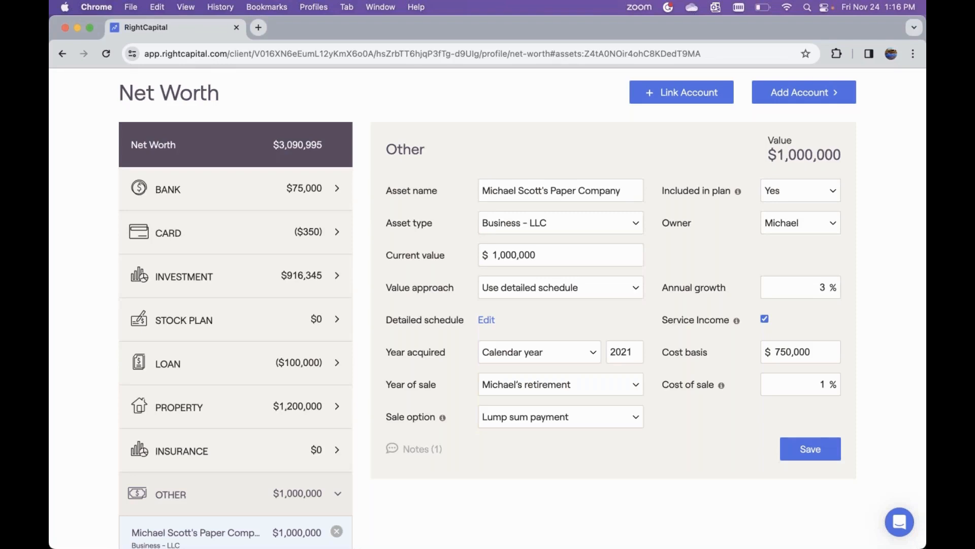
# - Check the value approach options, keep Use detailed schedule, and save the business asset
pyautogui.click(584, 289)
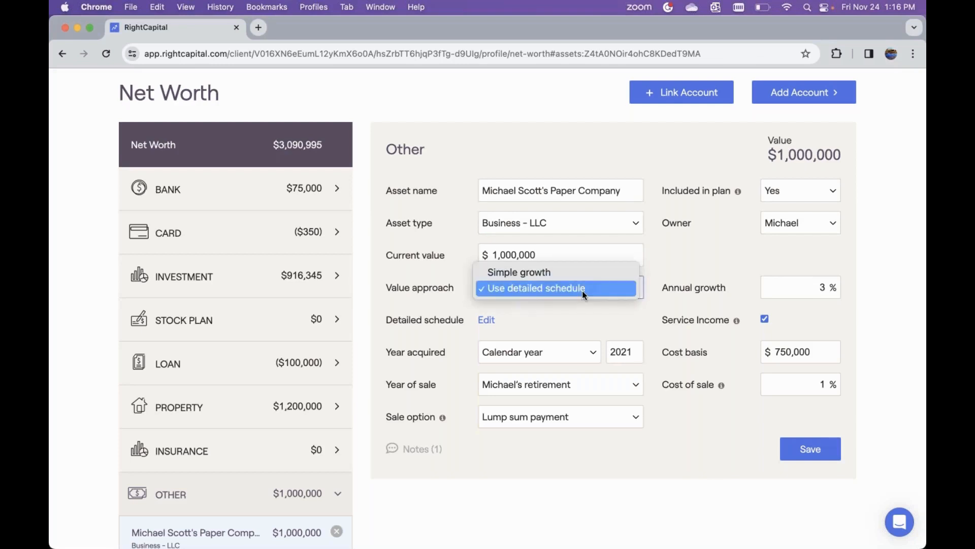
pyautogui.click(688, 272)
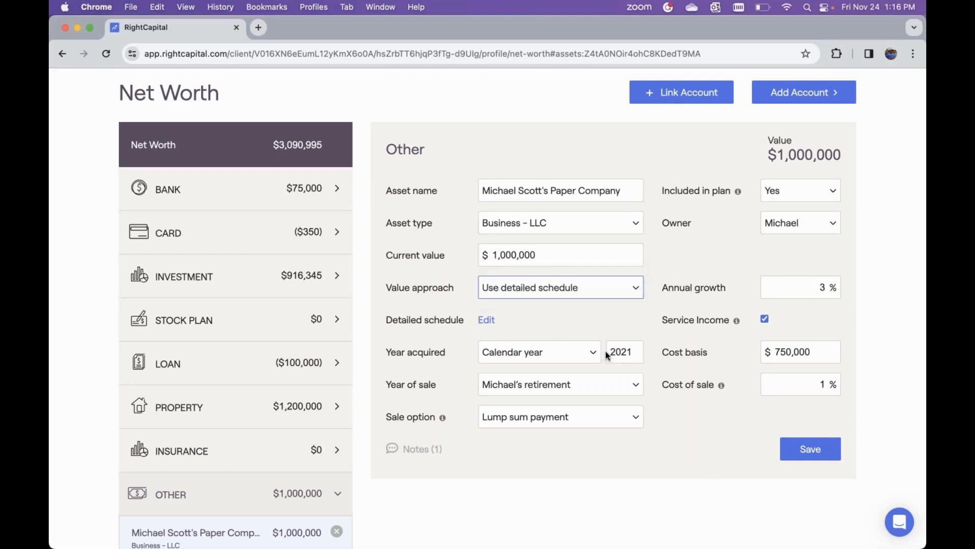
pyautogui.click(797, 455)
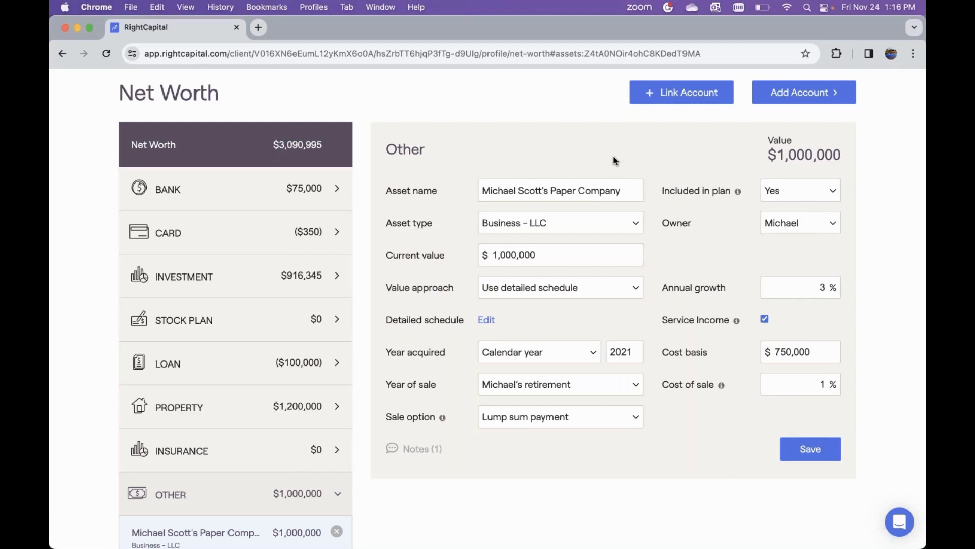
# - Open the action items of the Retirement Analysis and examine the strategies and existing asset sales, including the business sale timing
pyautogui.scroll(3, 615, 160)
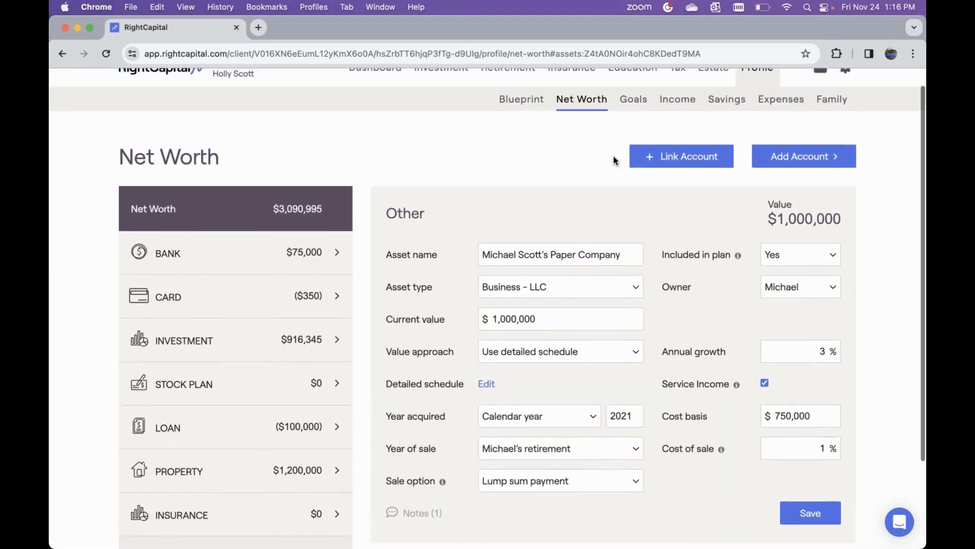
pyautogui.scroll(1, 614, 160)
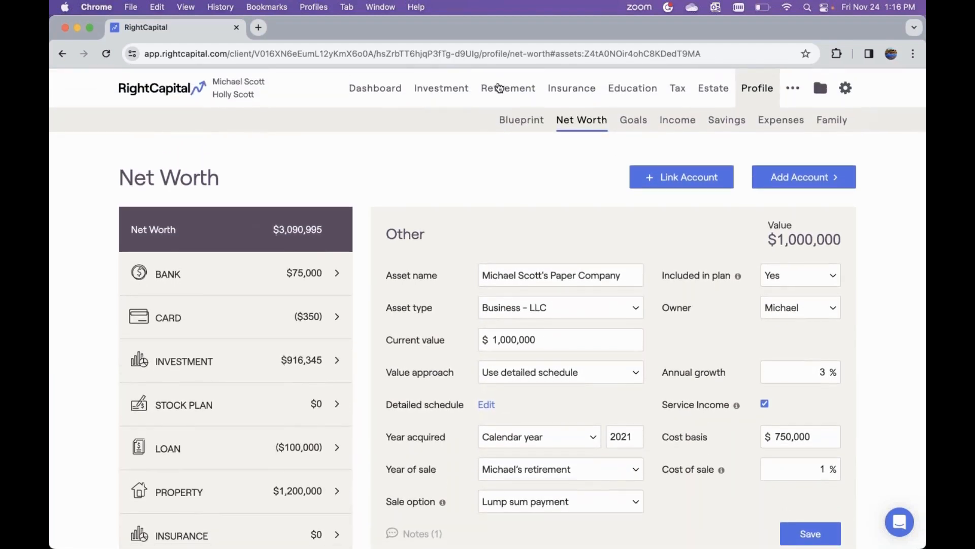
pyautogui.click(502, 90)
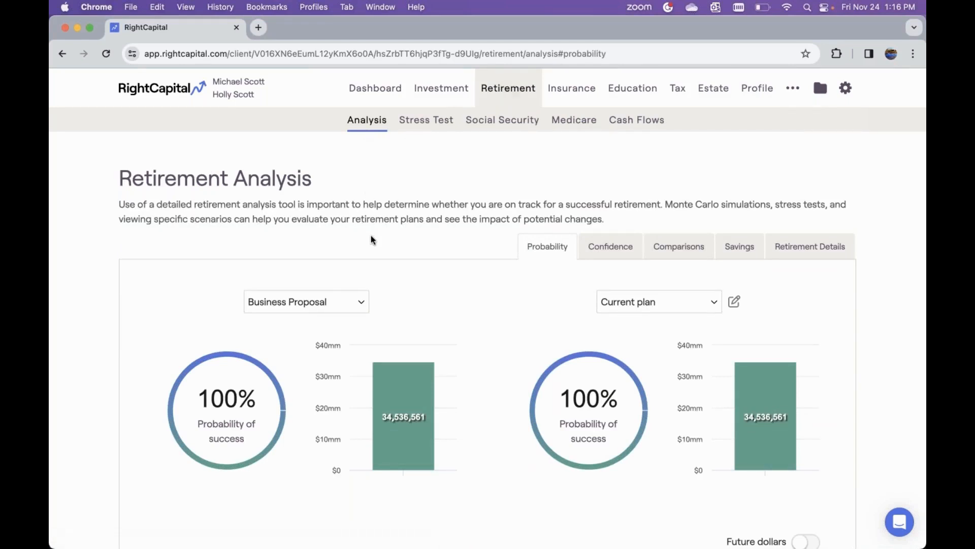
pyautogui.scroll(-2, 372, 239)
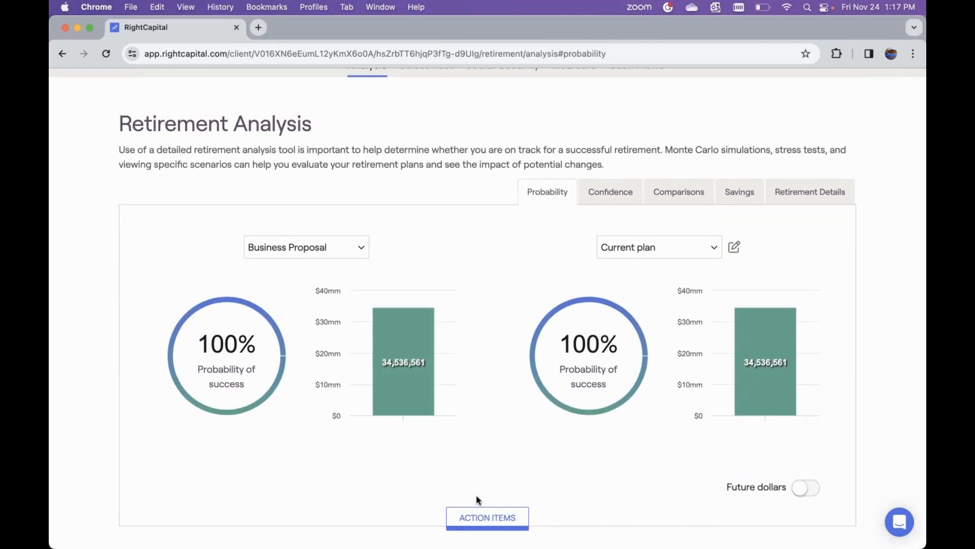
pyautogui.click(474, 518)
pyautogui.scroll(-5, 475, 519)
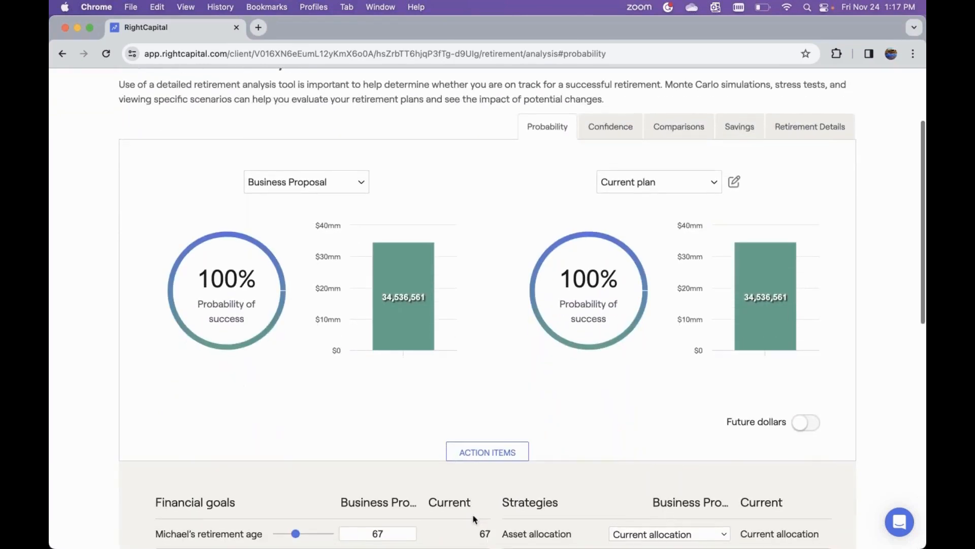
pyautogui.scroll(-4, 474, 519)
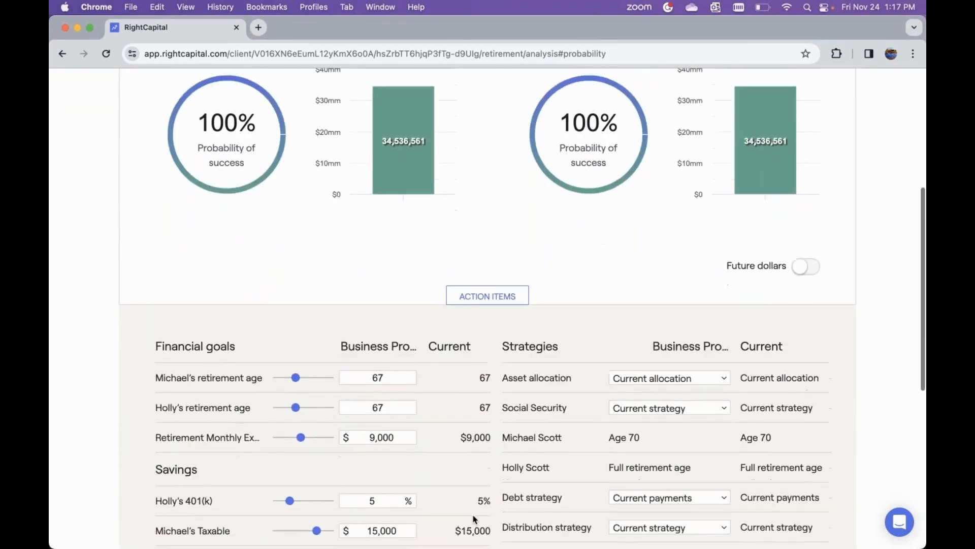
pyautogui.scroll(-2, 475, 518)
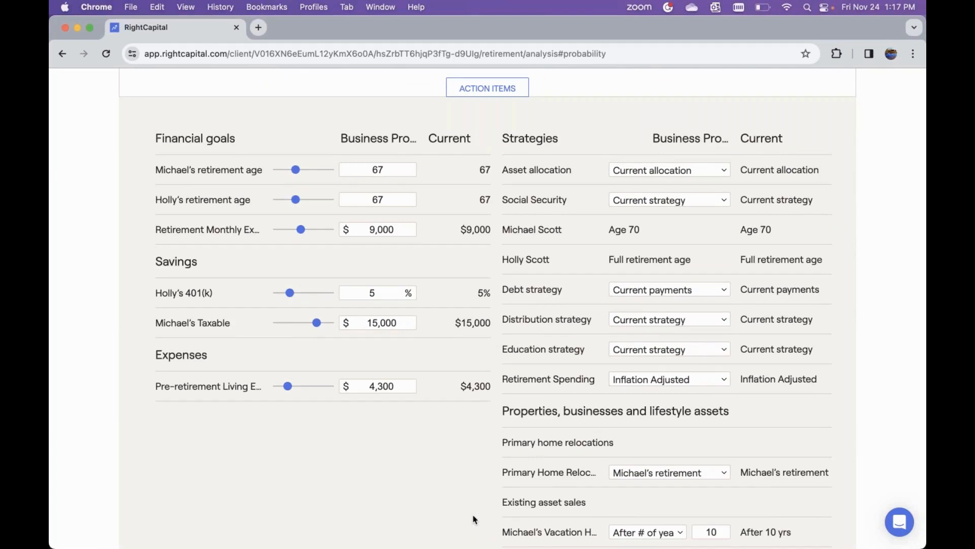
pyautogui.scroll(-3, 475, 519)
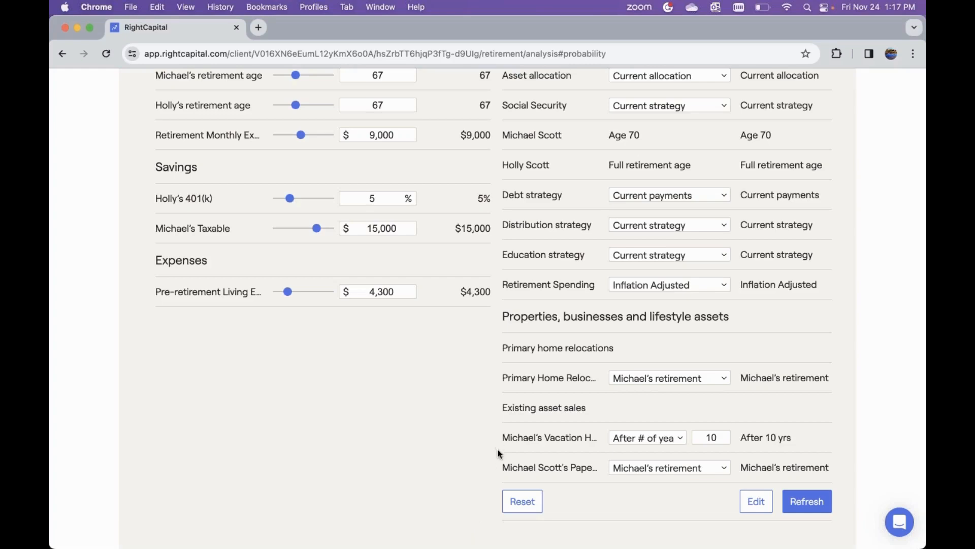
# - Set the paper company's sale timing in the Business Proposal to calendar year 2030 and refresh the analysis
pyautogui.scroll(10, 497, 445)
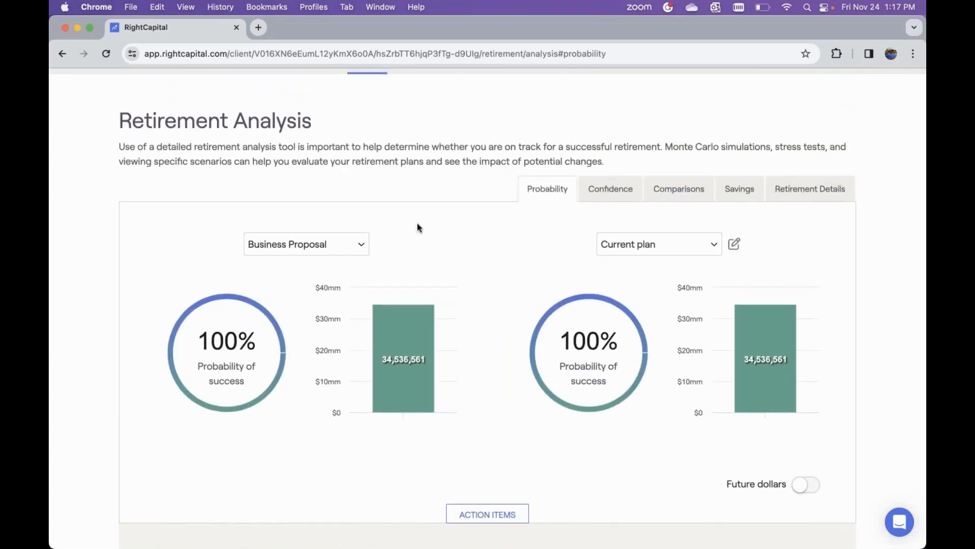
pyautogui.scroll(-5, 462, 396)
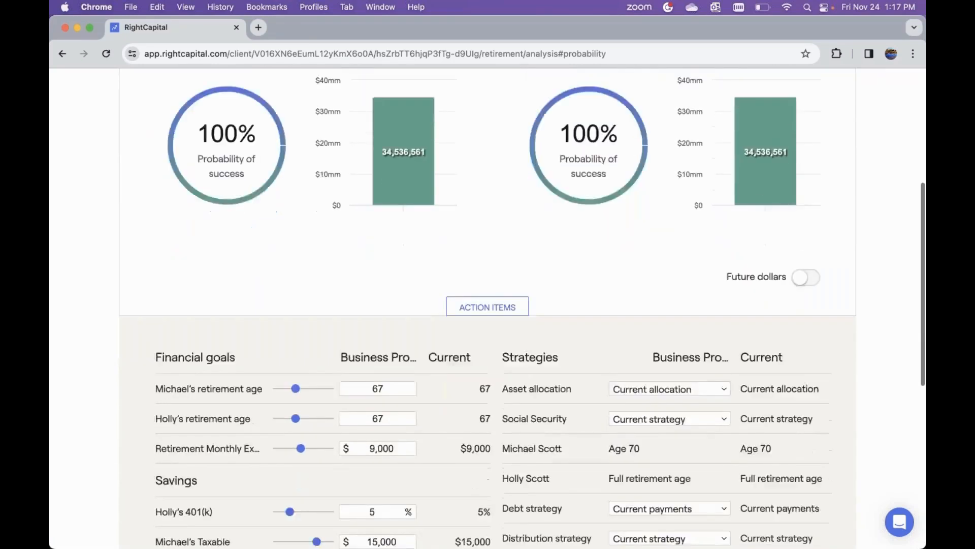
pyautogui.scroll(-8, 488, 305)
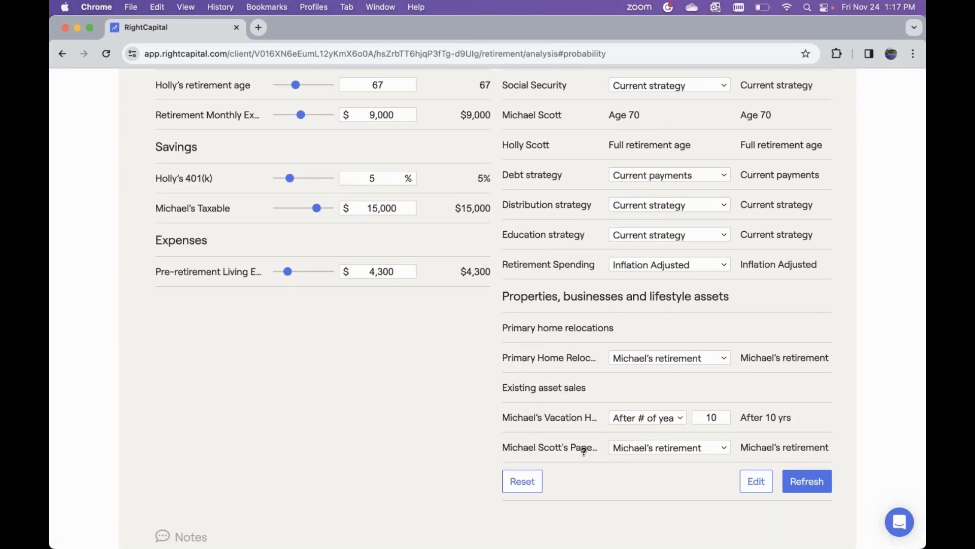
pyautogui.click(645, 452)
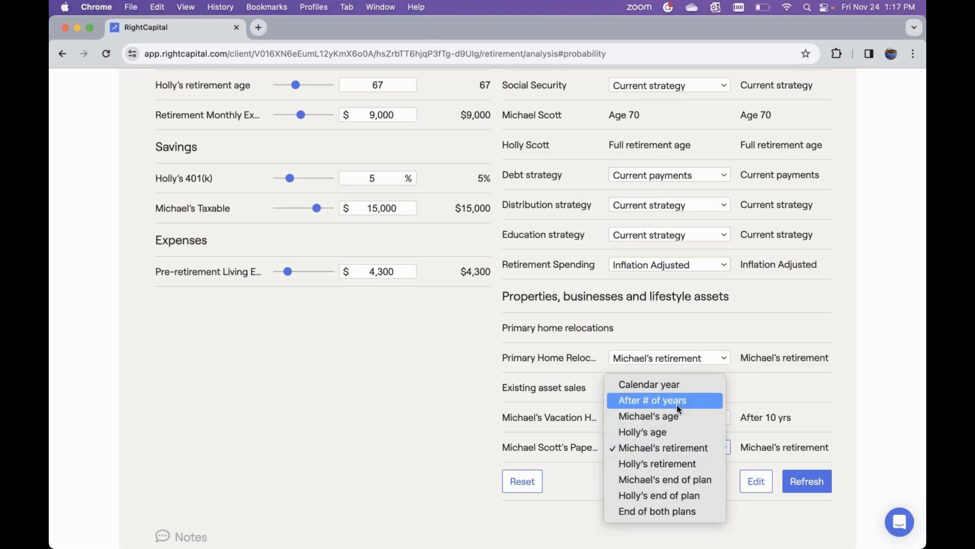
pyautogui.click(665, 385)
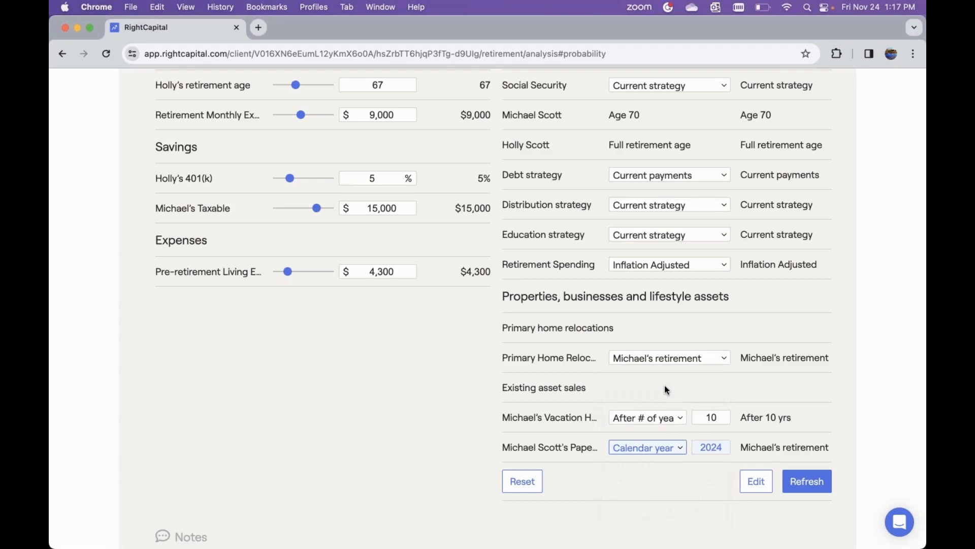
pyautogui.click(722, 443)
pyautogui.press('BackSpace')
pyautogui.press('BackSpace')
pyautogui.write('30')
pyautogui.click(815, 491)
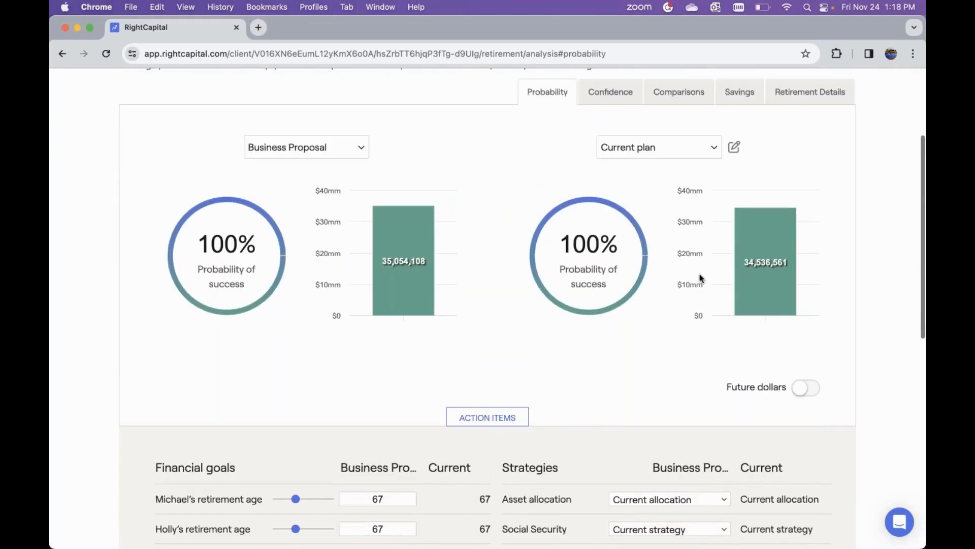
# - Edit the proposal's action items and add a new Business Purchase goal under asset purchases
pyautogui.scroll(-6, 408, 257)
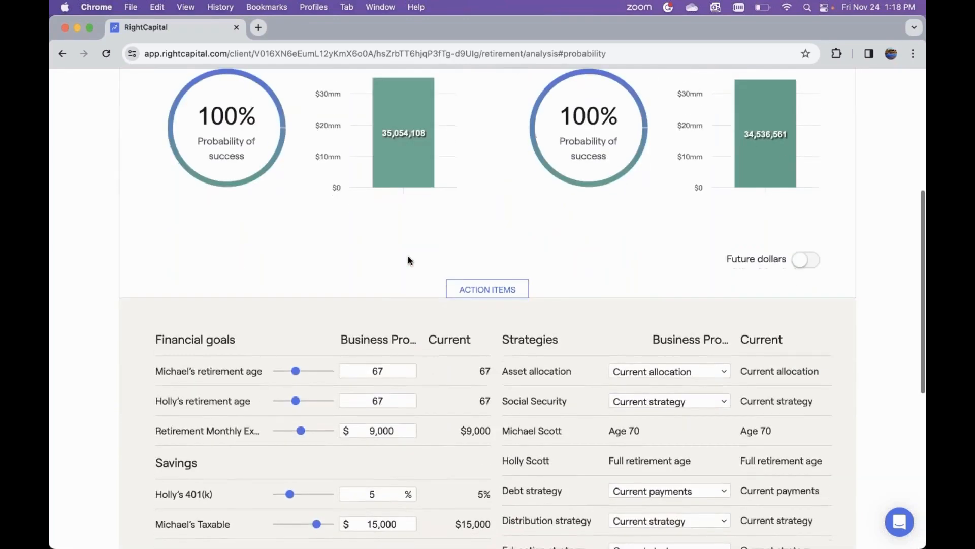
pyautogui.scroll(-3, 408, 257)
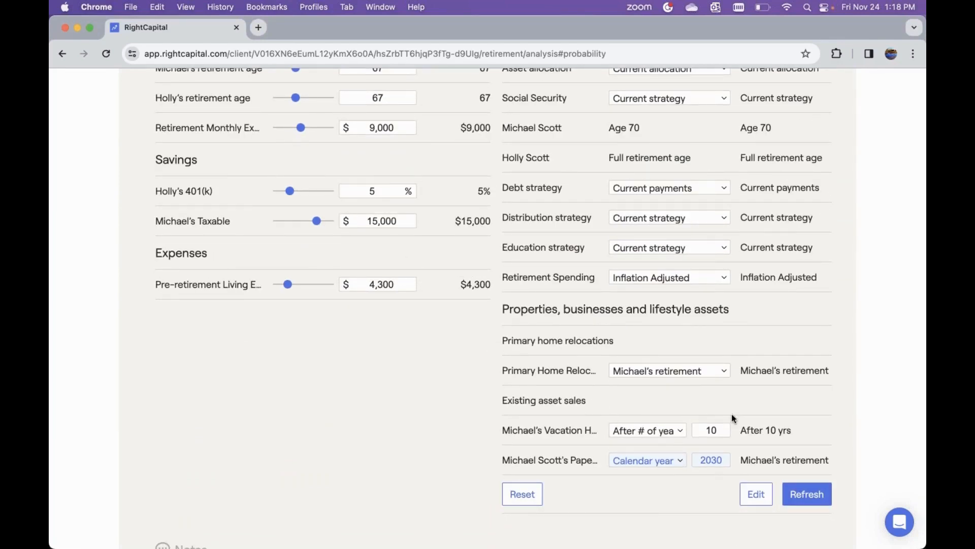
pyautogui.click(756, 495)
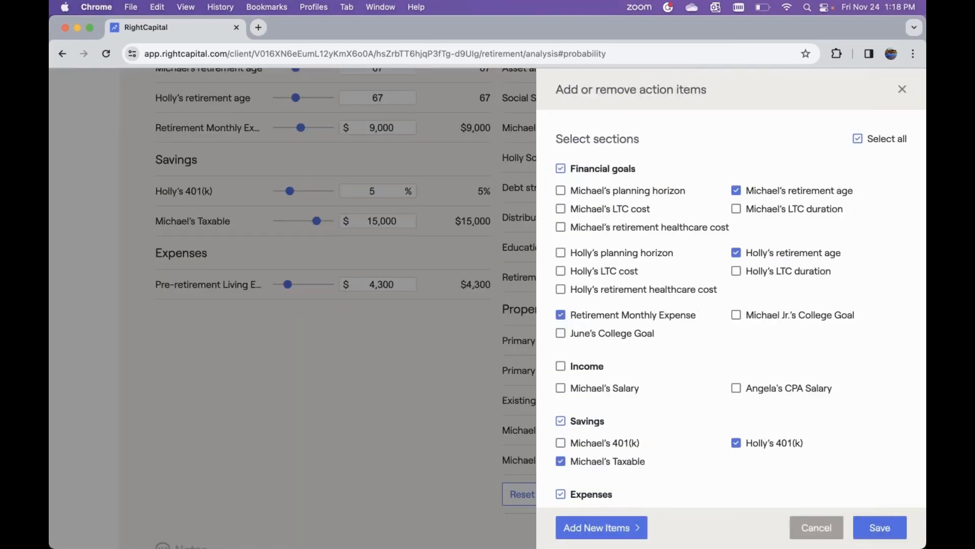
pyautogui.click(609, 530)
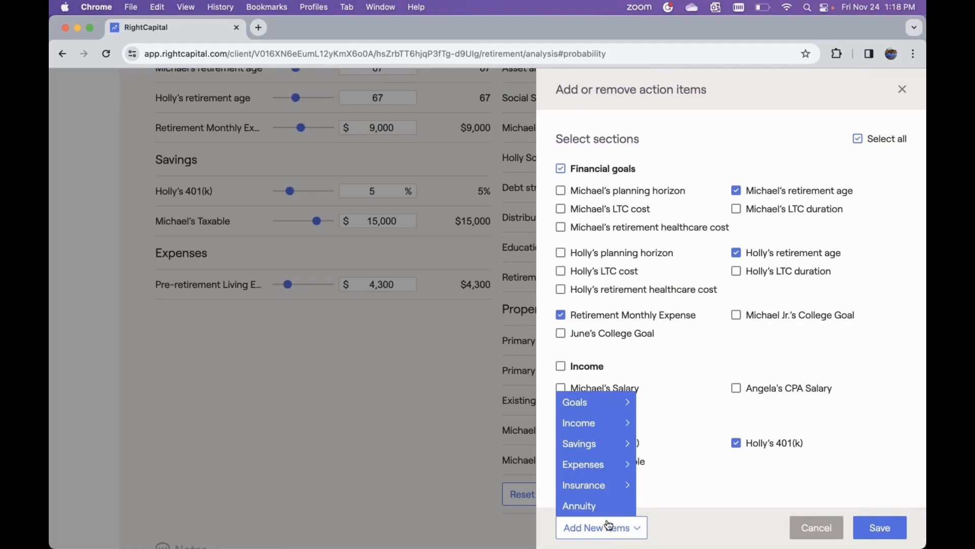
pyautogui.moveTo(608, 407)
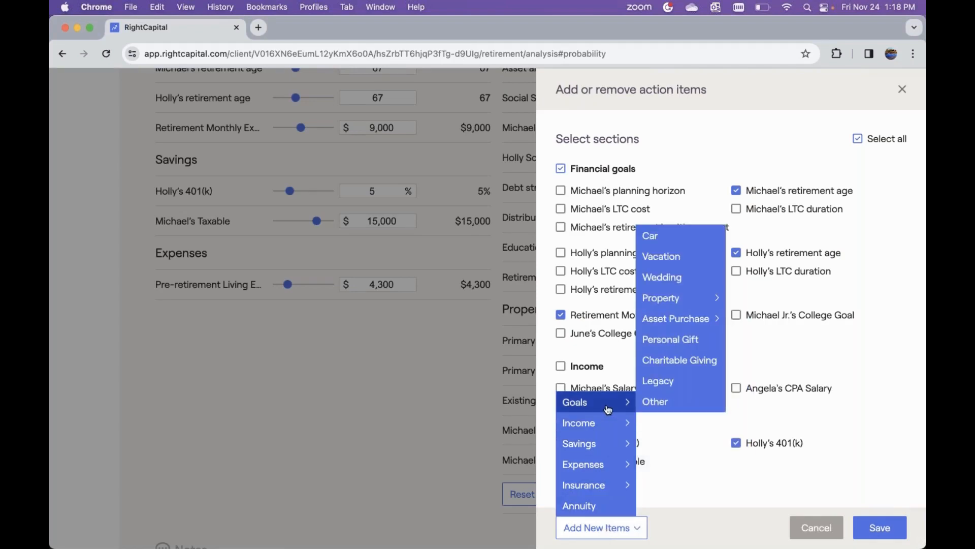
pyautogui.moveTo(678, 319)
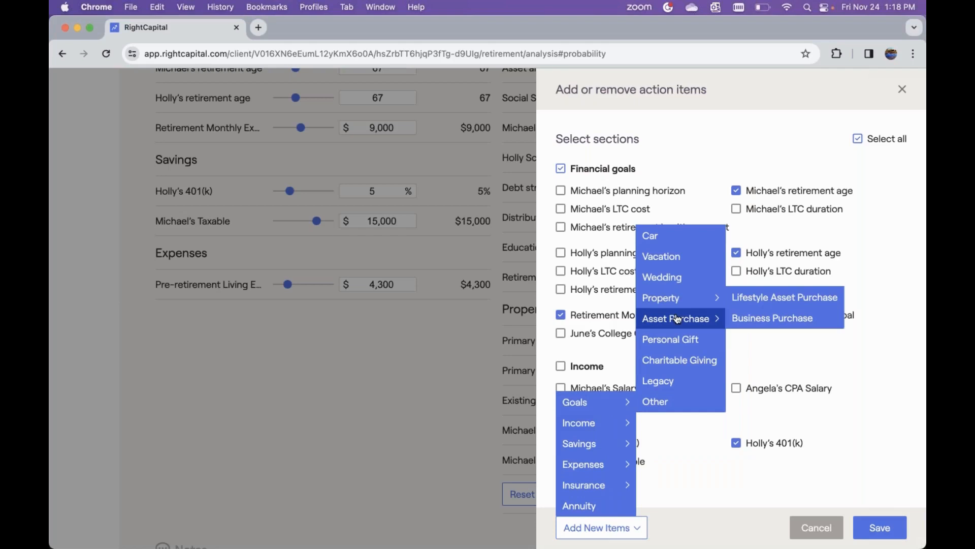
pyautogui.click(747, 319)
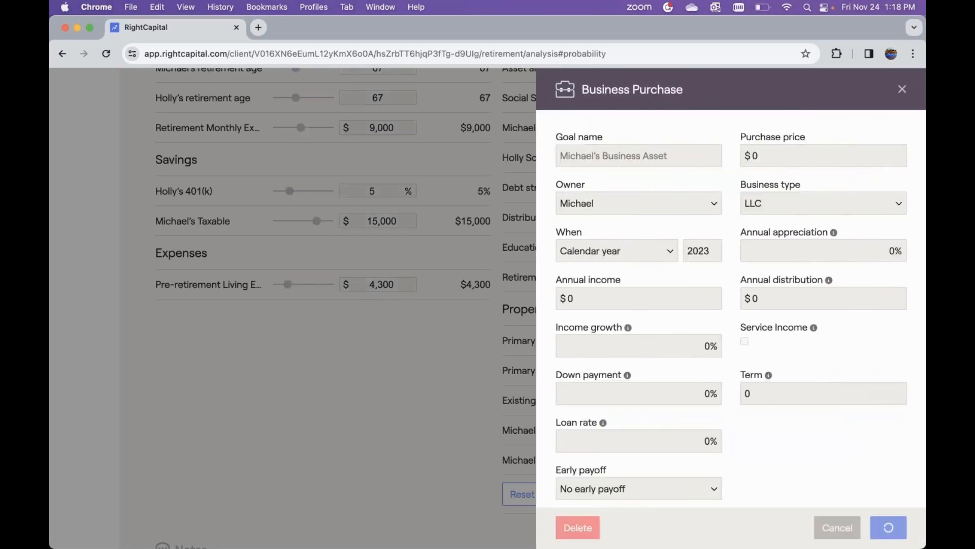
# - Name the business purchase Dunder Mifflin with a $2,500,000 purchase price, keeping LLC as the business type
pyautogui.click(656, 154)
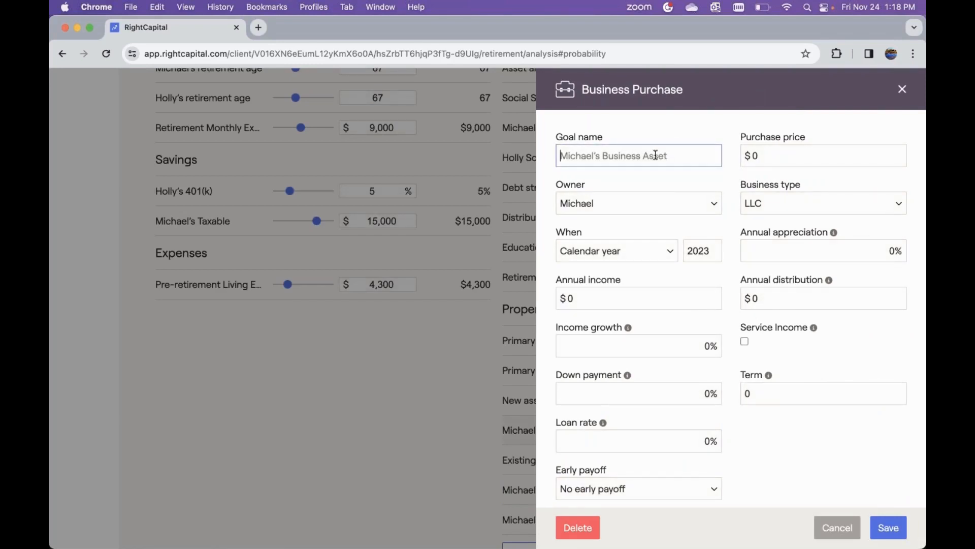
pyautogui.write('Dunder Mifflin')
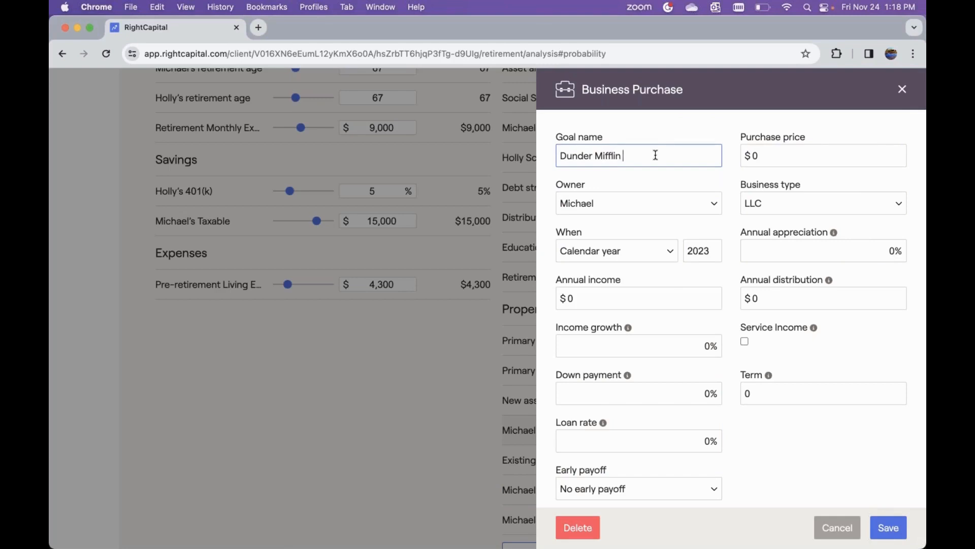
pyautogui.scroll(-1, 777, 158)
pyautogui.click(775, 146)
pyautogui.press('BackSpace')
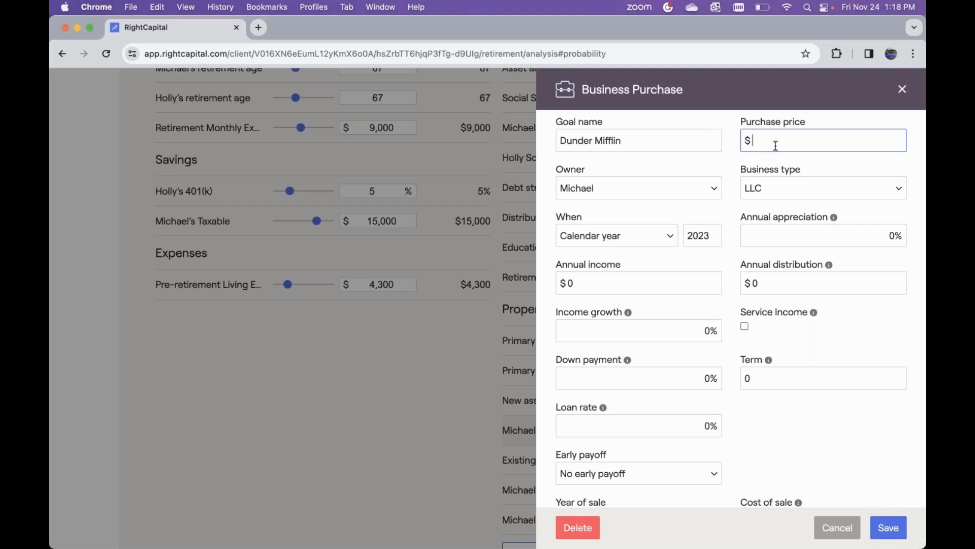
pyautogui.write('2500000')
pyautogui.click(785, 191)
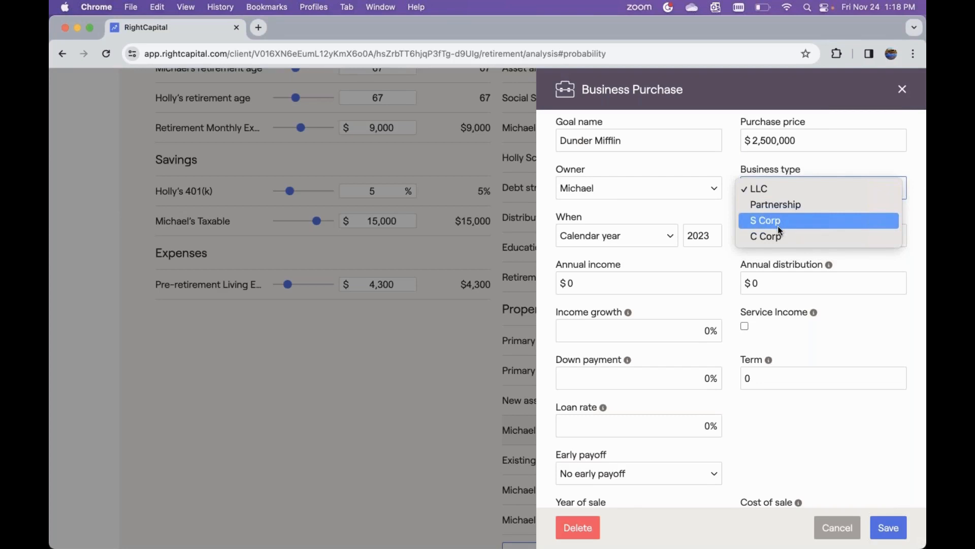
pyautogui.click(698, 218)
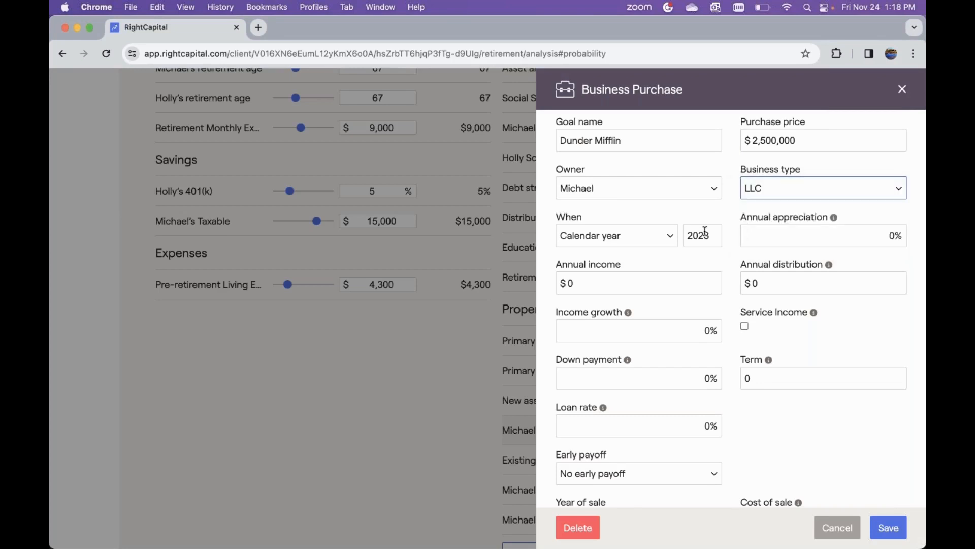
# - Set the purchase timing to calendar year 2031 and the annual appreciation to 3.5%
pyautogui.click(637, 239)
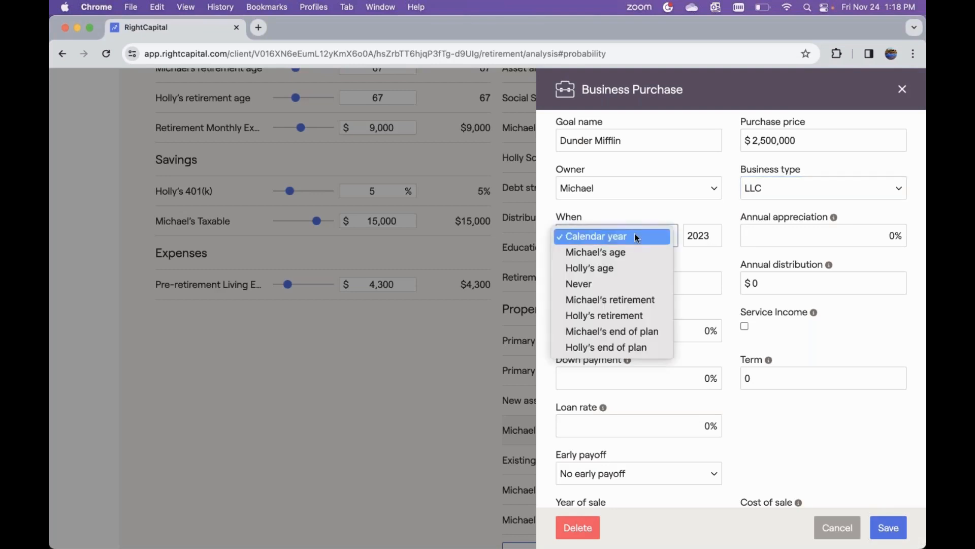
pyautogui.click(711, 237)
pyautogui.press('BackSpace')
pyautogui.press('BackSpace')
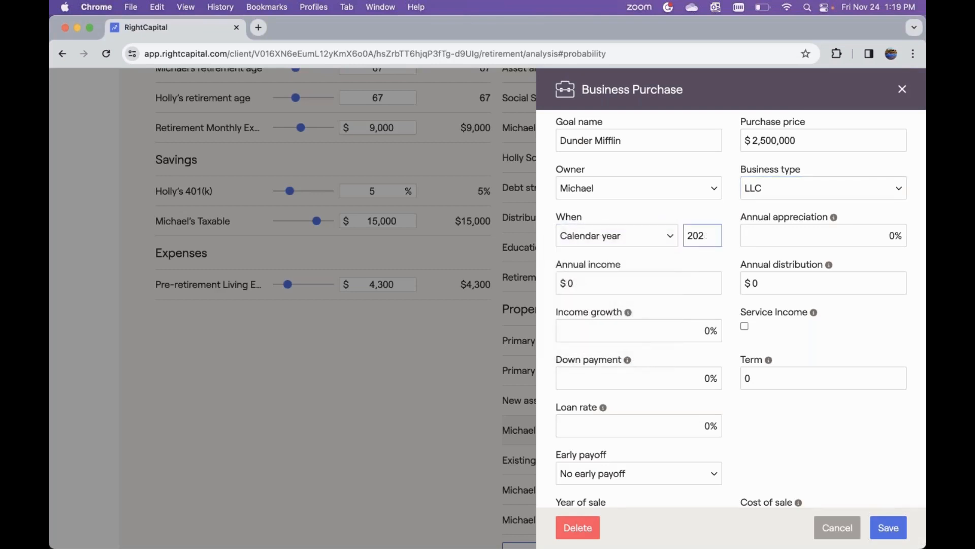
pyautogui.write('31')
pyautogui.click(856, 238)
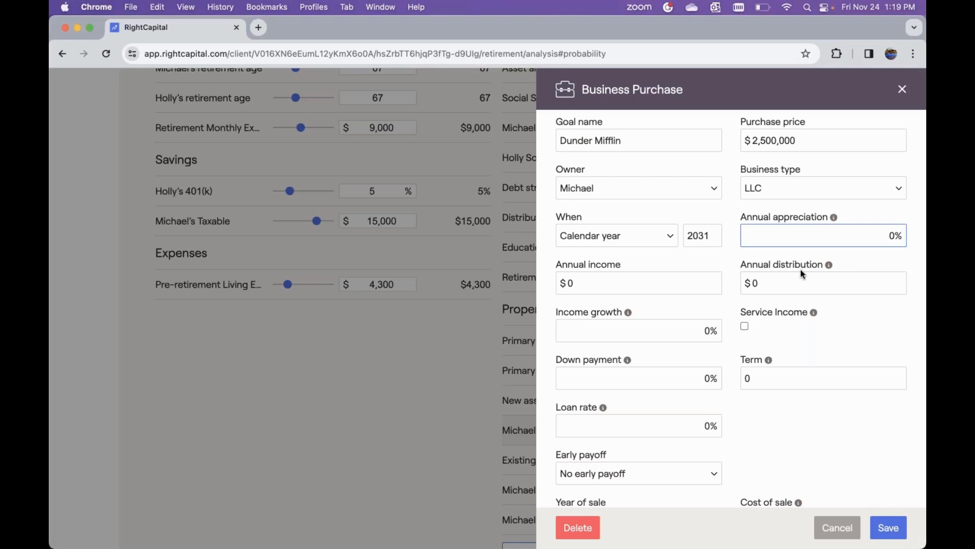
pyautogui.press('BackSpace')
pyautogui.write('3.5')
# - Enter $400,000 as both the annual income and the annual distribution of the purchased business
pyautogui.click(586, 289)
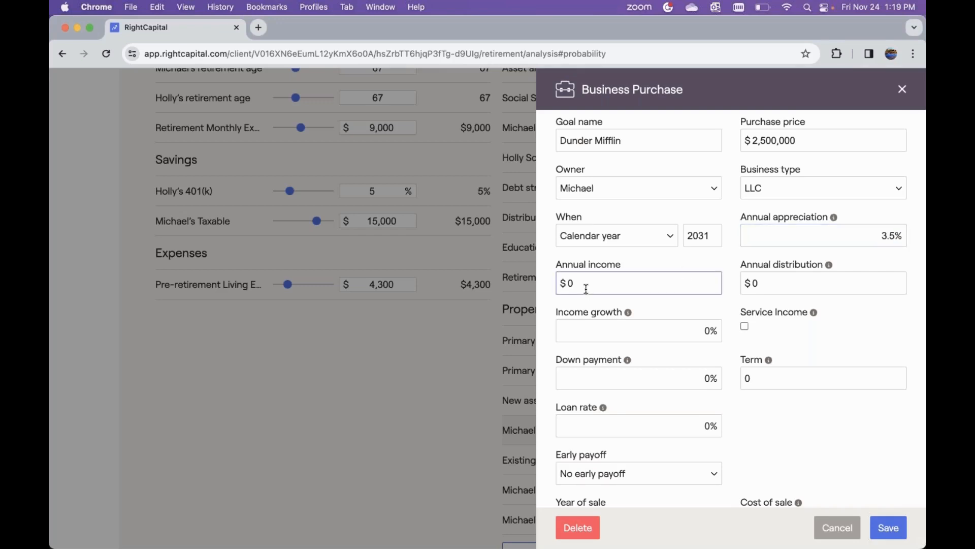
pyautogui.press('BackSpace')
pyautogui.write('30')
pyautogui.press('BackSpace')
pyautogui.press('BackSpace')
pyautogui.write('400,000')
pyautogui.click(784, 283)
pyautogui.press('BackSpace')
pyautogui.write('400000')
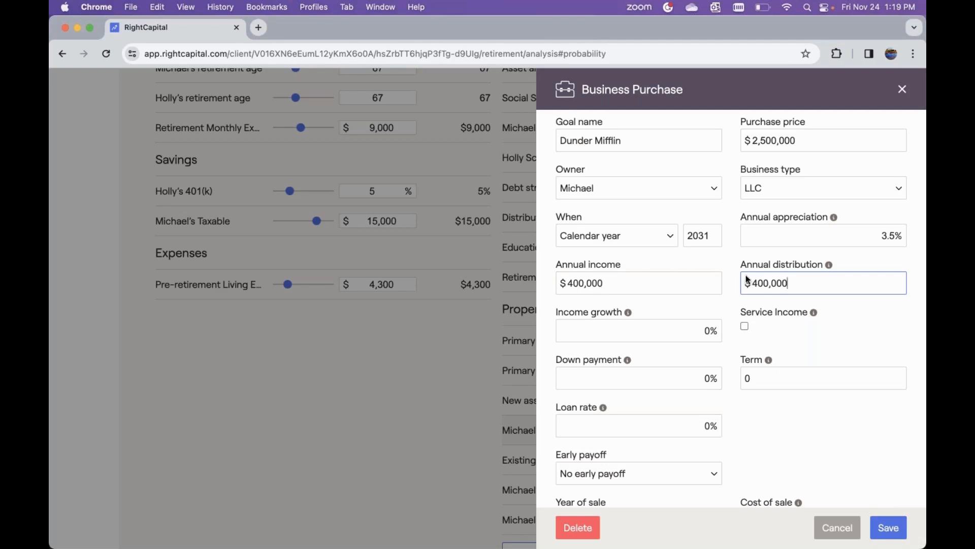
# - Set the purchased business's income growth to 1% and its down payment to 100%, keeping the term at 0
pyautogui.scroll(-3, 697, 305)
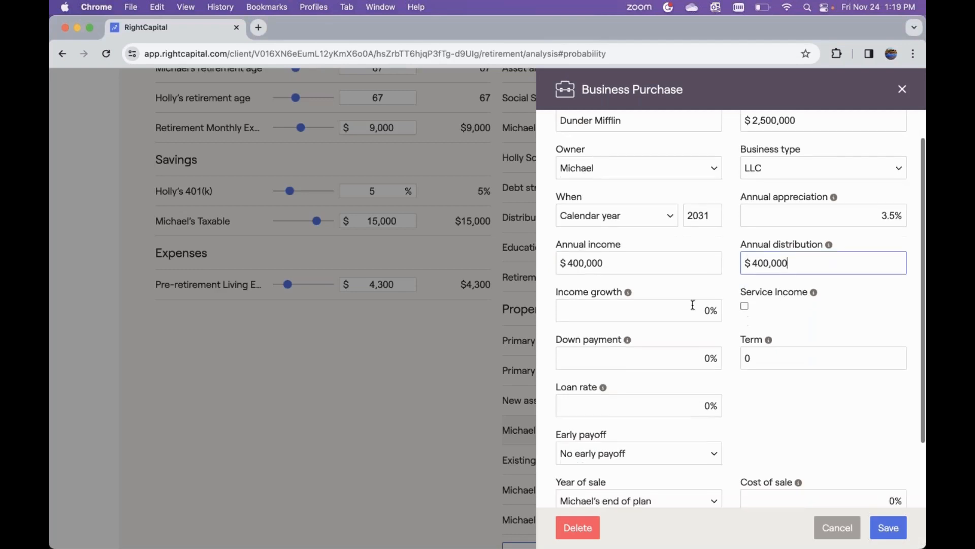
pyautogui.click(709, 276)
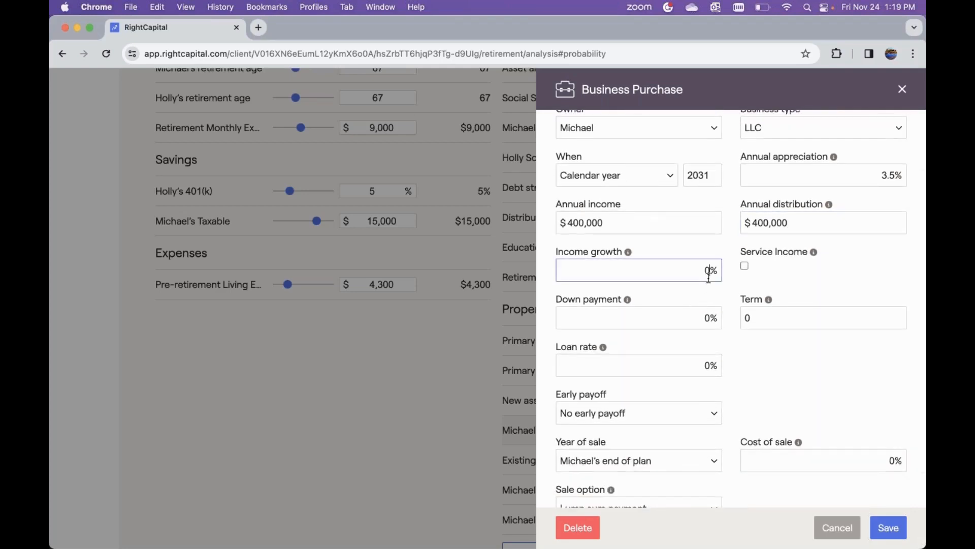
pyautogui.press('BackSpace')
pyautogui.write('1')
pyautogui.click(702, 322)
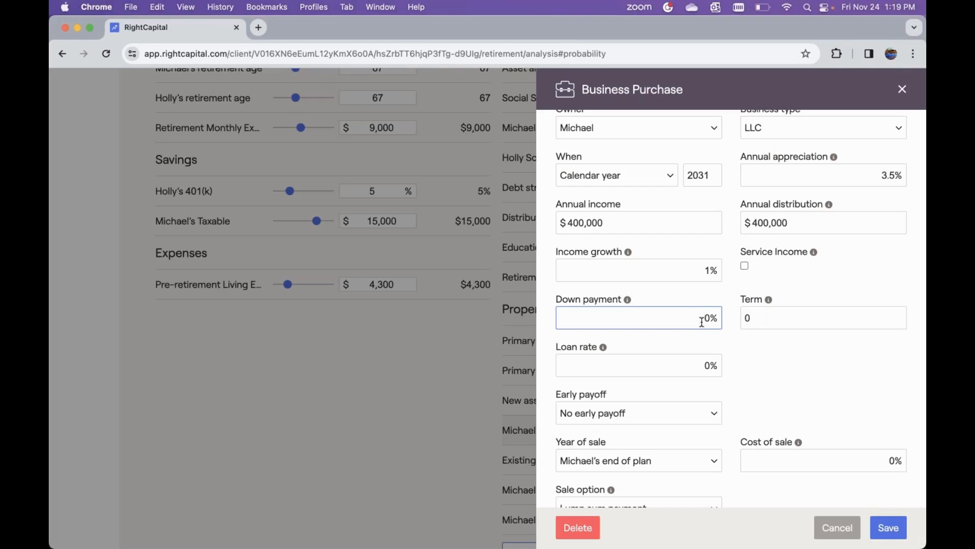
pyautogui.press('BackSpace')
pyautogui.write('100')
pyautogui.click(749, 320)
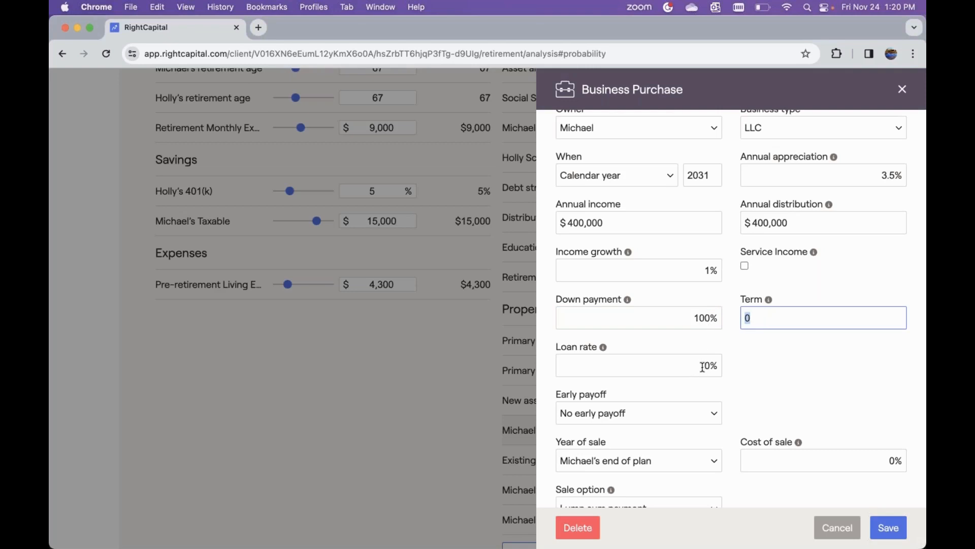
# - Set the year of sale to the business owner's retirement and save the business purchase
pyautogui.scroll(-2, 702, 367)
pyautogui.scroll(-1, 702, 367)
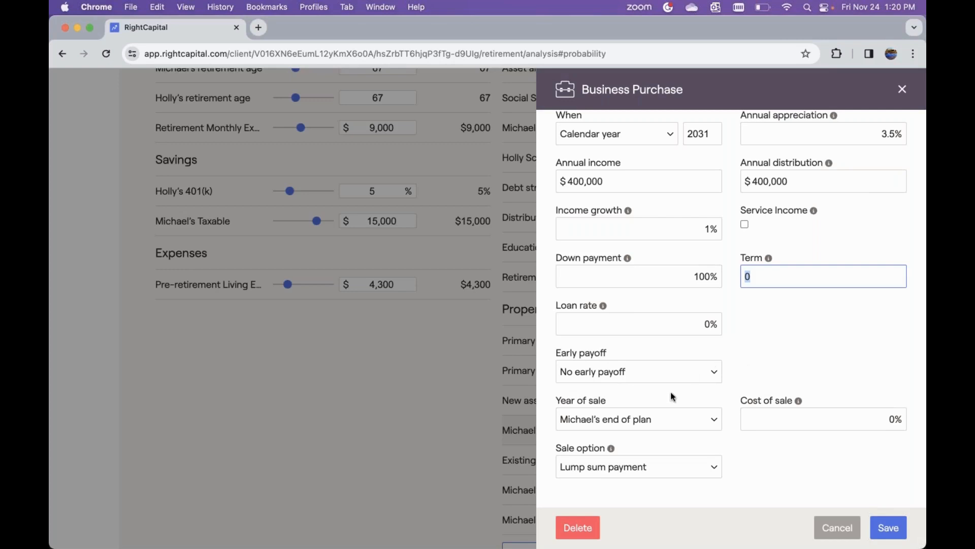
pyautogui.click(617, 422)
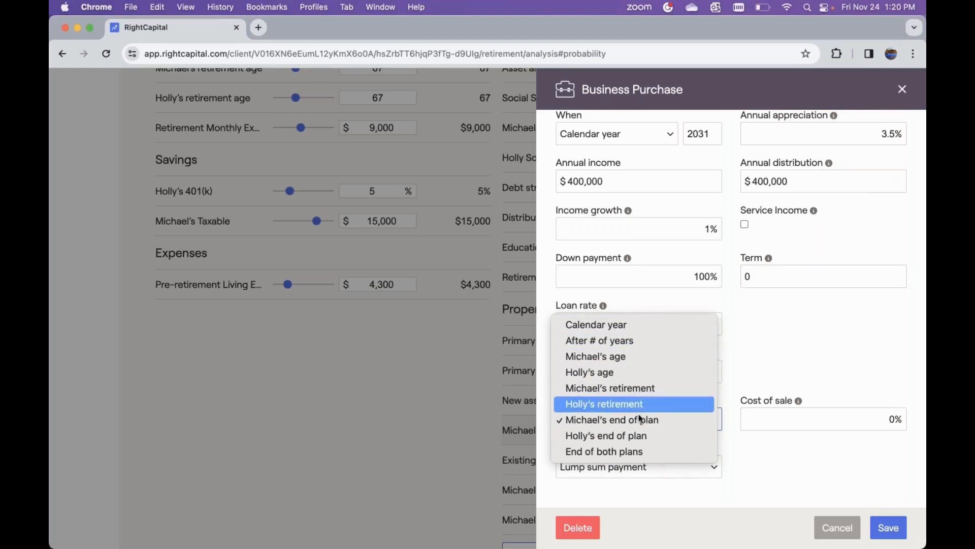
pyautogui.click(663, 388)
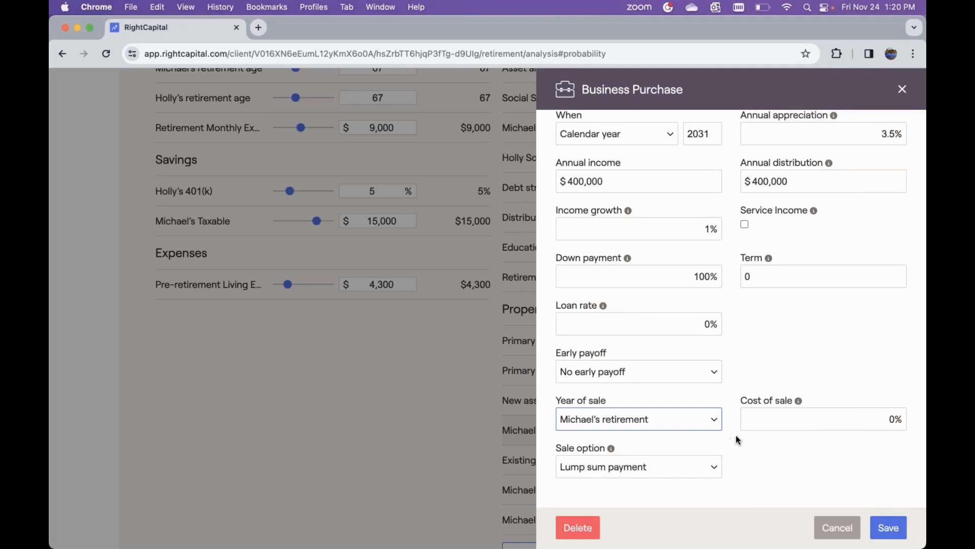
pyautogui.scroll(3, 787, 458)
pyautogui.click(888, 527)
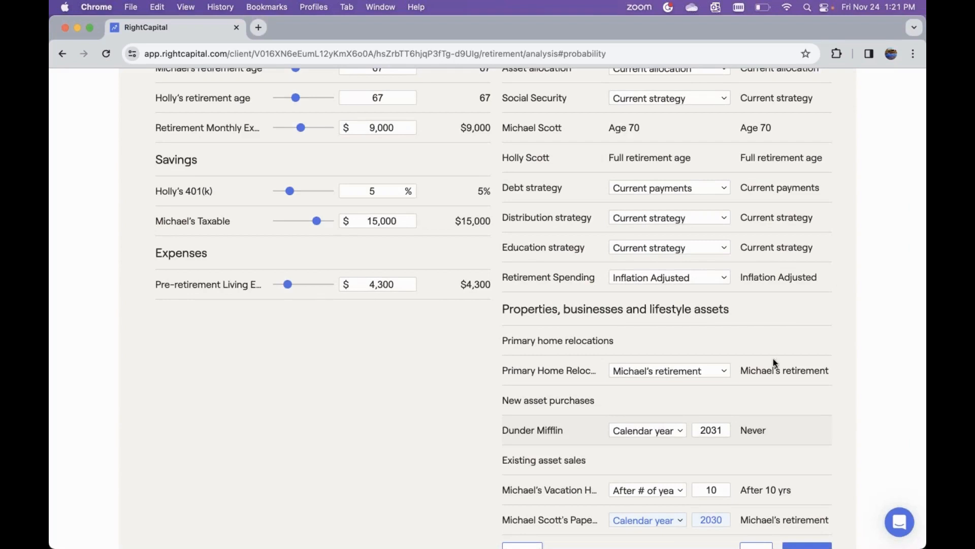
# - Review the new asset purchase among the action items and compare the Business Proposal's results with the Current plan
pyautogui.scroll(-2, 770, 352)
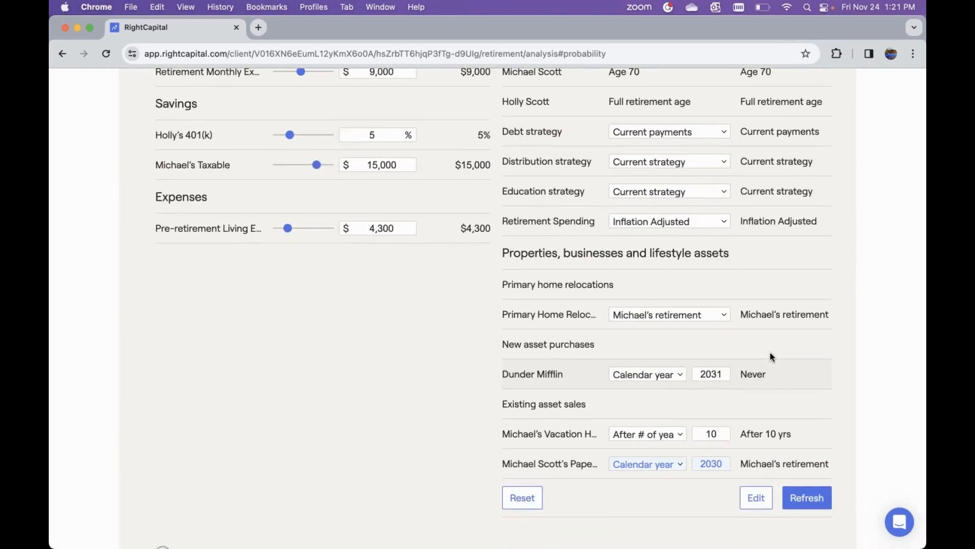
pyautogui.scroll(10, 770, 353)
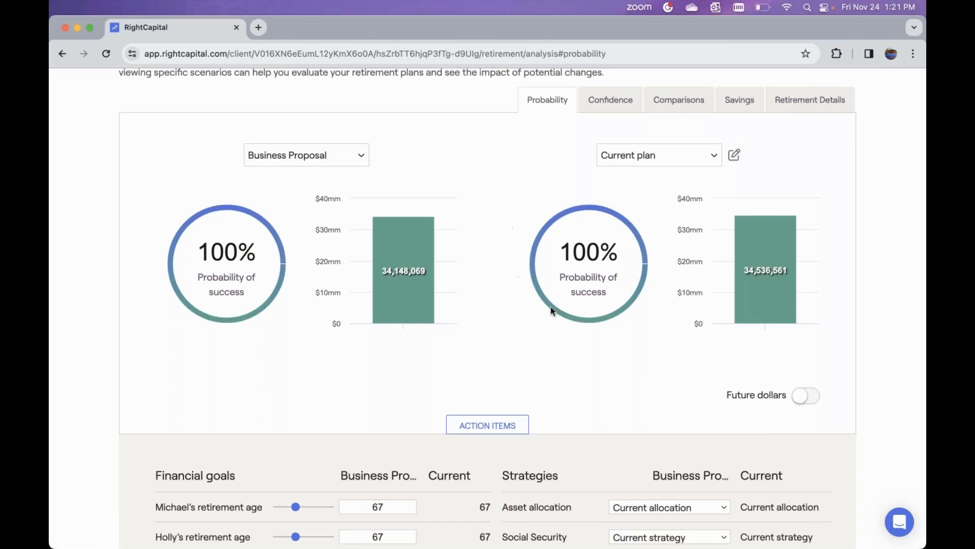
pyautogui.scroll(-1, 616, 352)
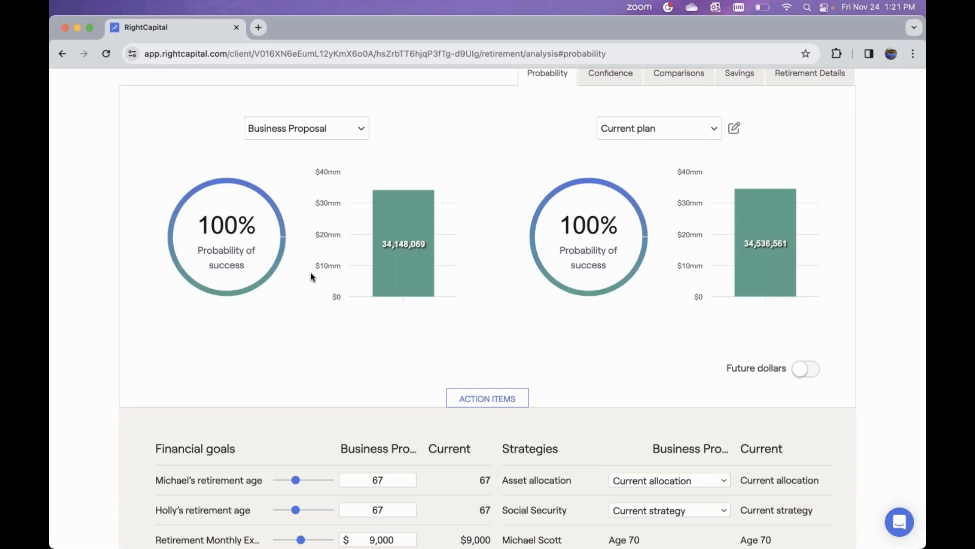
pyautogui.scroll(4, 311, 276)
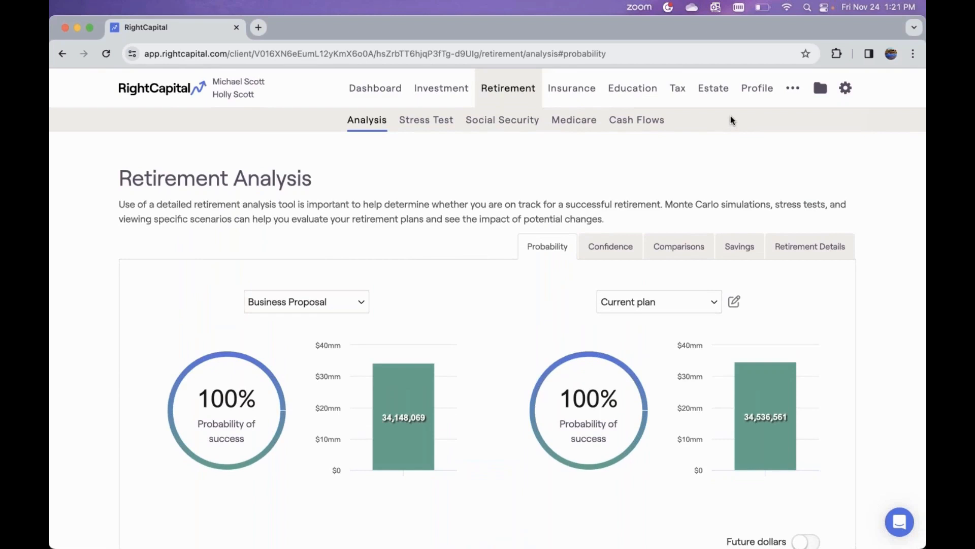
# - Examine the annual amount and timing details of the business owner's salary in the profile's income records
pyautogui.click(754, 91)
pyautogui.click(757, 91)
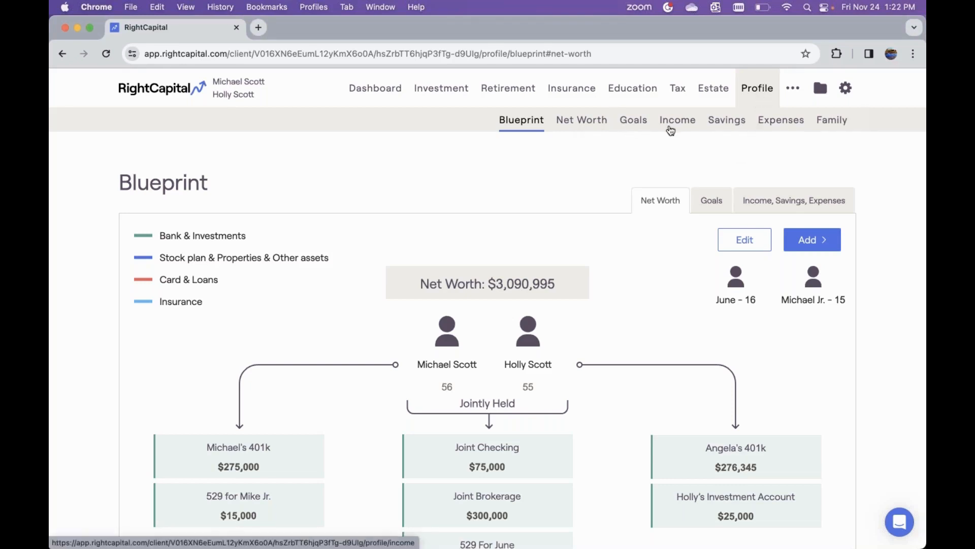
pyautogui.click(678, 120)
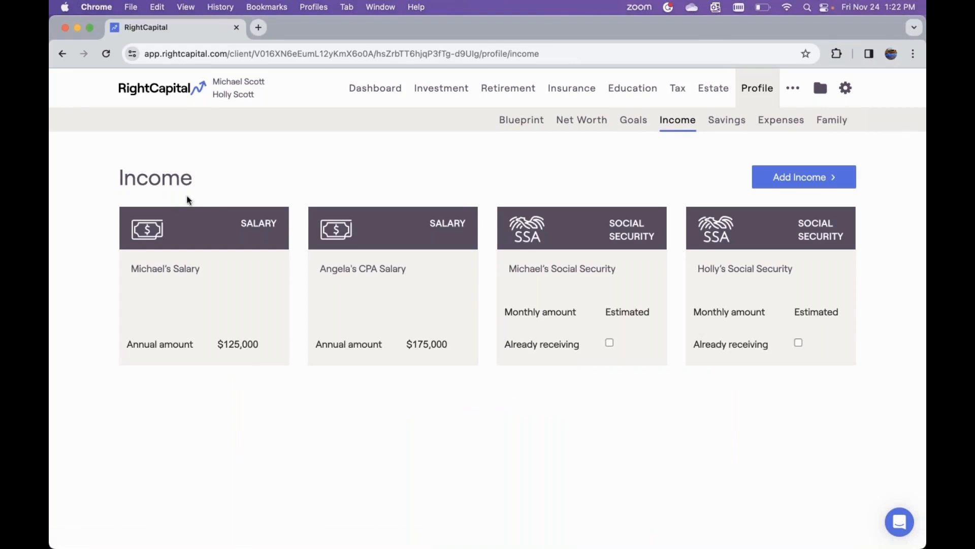
pyautogui.click(253, 267)
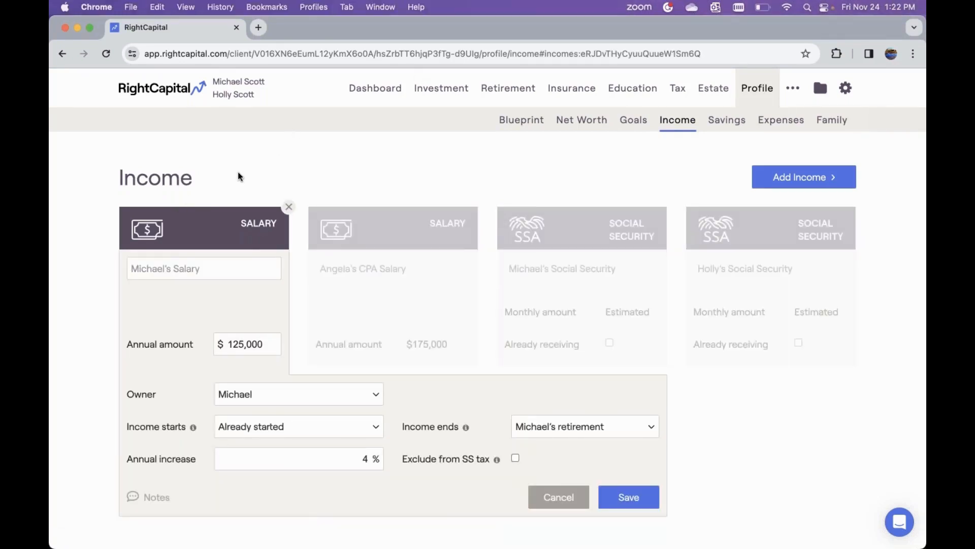
pyautogui.scroll(-1, 239, 174)
pyautogui.click(244, 340)
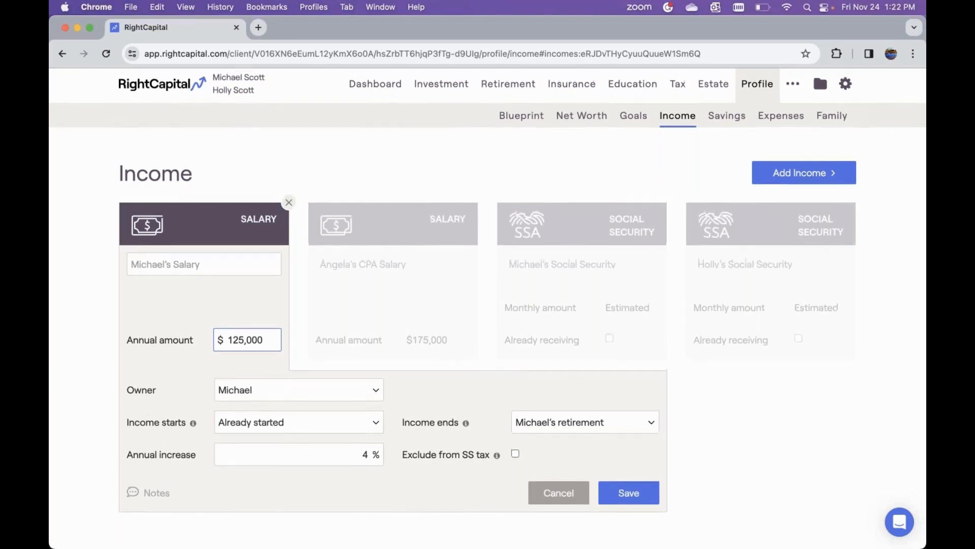
pyautogui.click(235, 340)
pyautogui.click(489, 156)
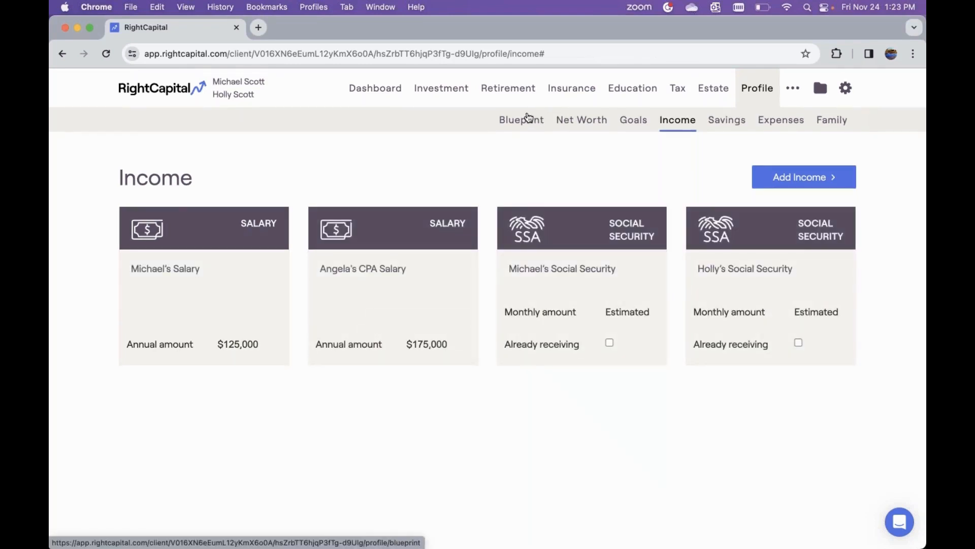
# - Open the LLC business among the other assets in Net Worth and check which business asset types are available
pyautogui.click(520, 118)
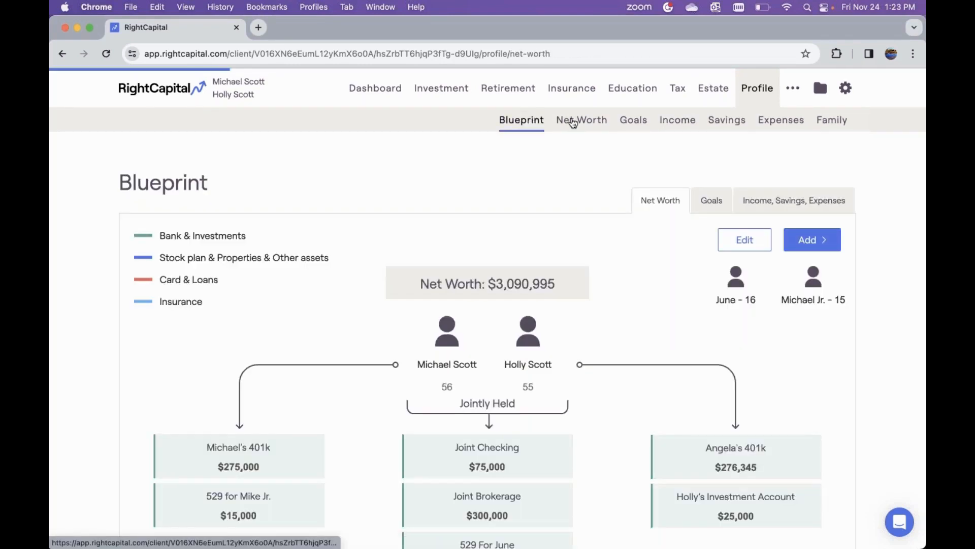
pyautogui.click(573, 121)
pyautogui.scroll(-3, 364, 393)
pyautogui.click(172, 494)
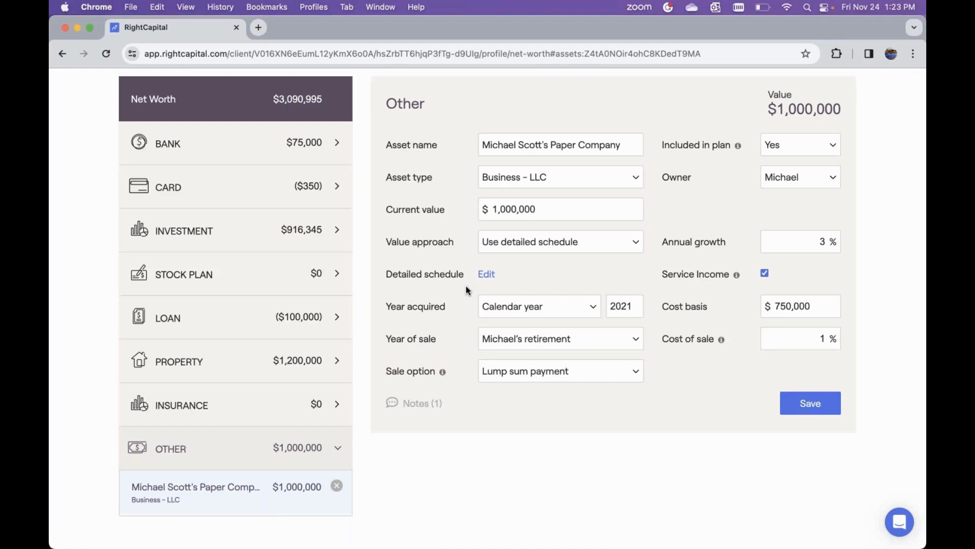
pyautogui.click(509, 179)
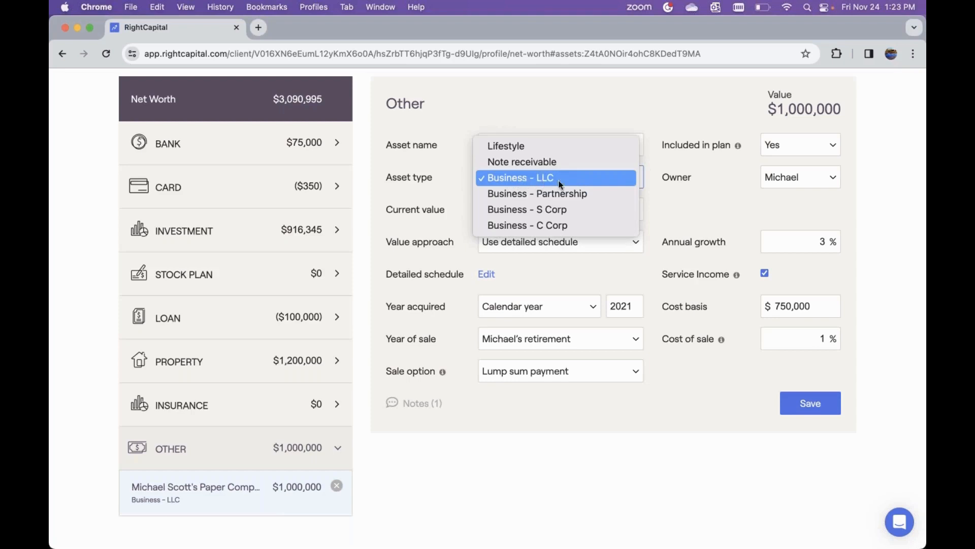
pyautogui.click(648, 257)
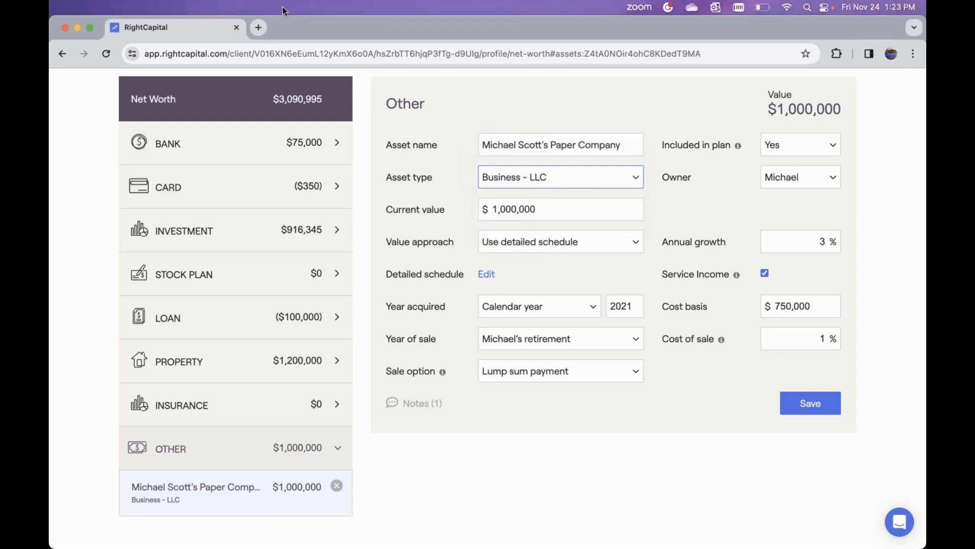
pyautogui.scroll(3, 605, 115)
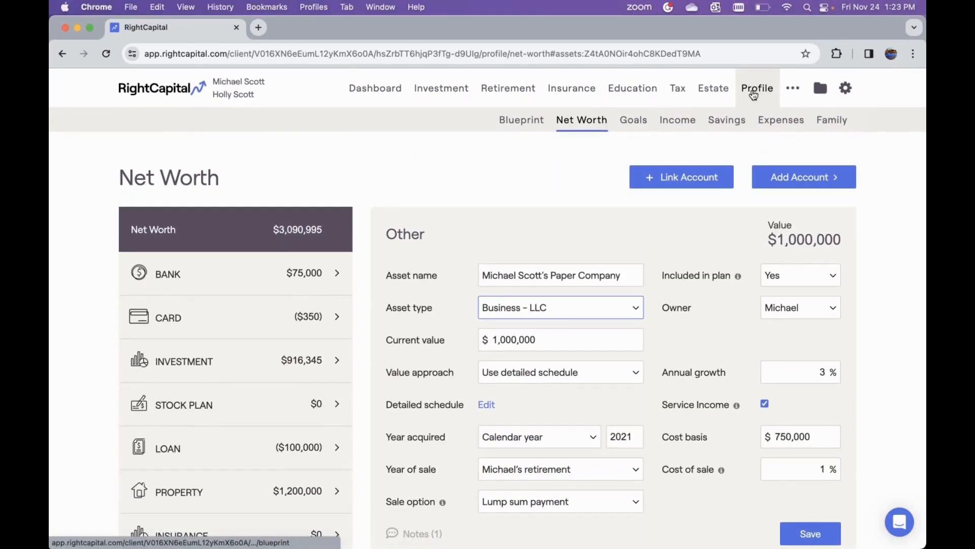
# - Open the business owner's 401(k) saving and examine its employer match settings and self-employed option
pyautogui.click(726, 121)
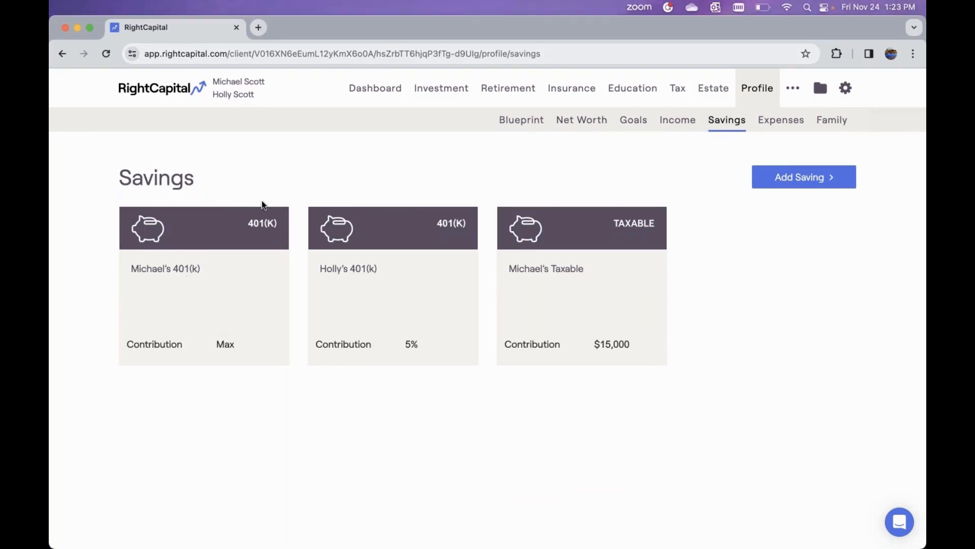
pyautogui.click(212, 229)
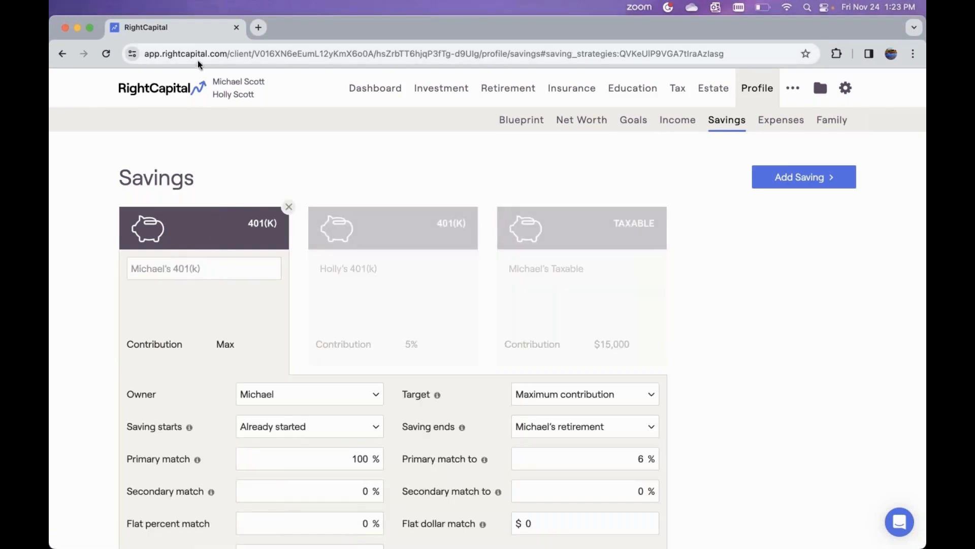
pyautogui.scroll(-2, 352, 267)
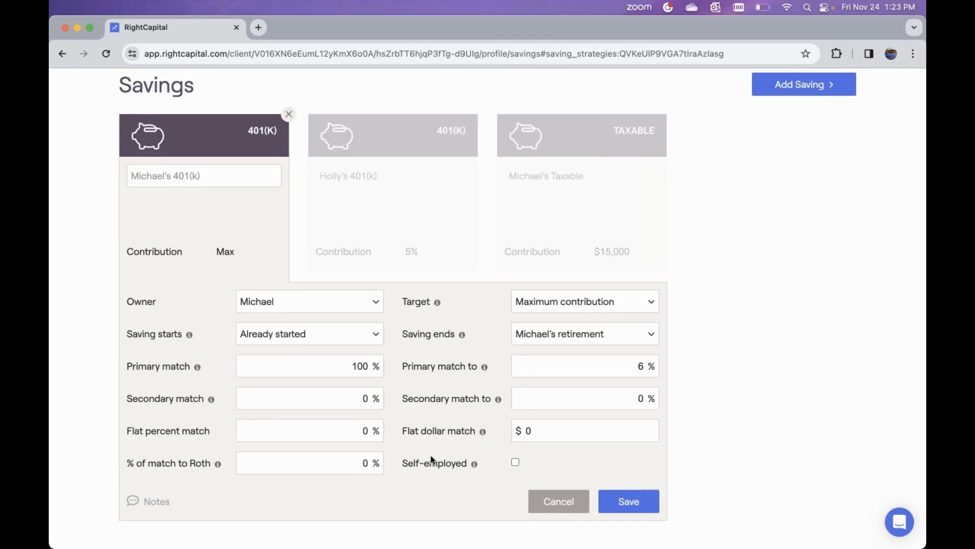
pyautogui.rightClick(466, 478)
pyautogui.click(445, 465)
pyautogui.scroll(3, 445, 464)
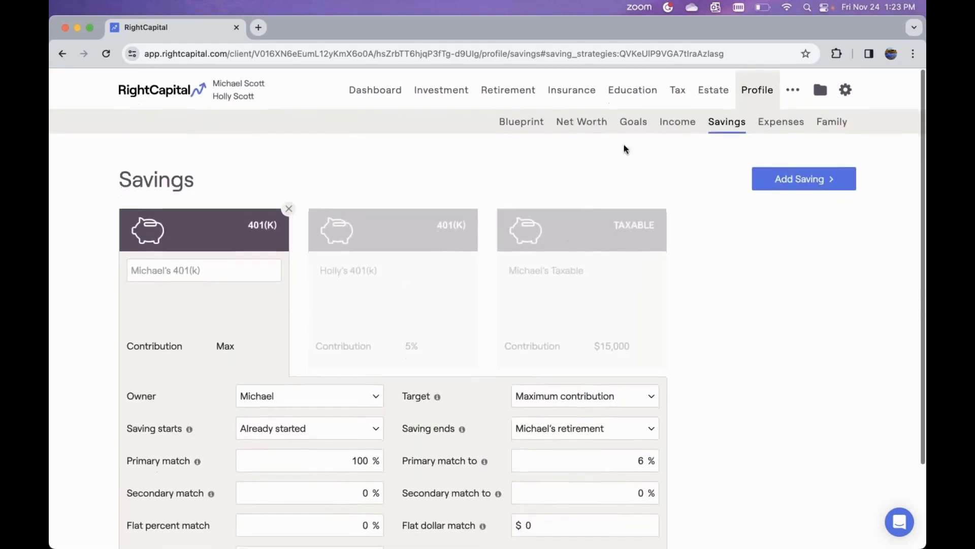
# - Check which types of income can be added to the client's profile
pyautogui.click(675, 120)
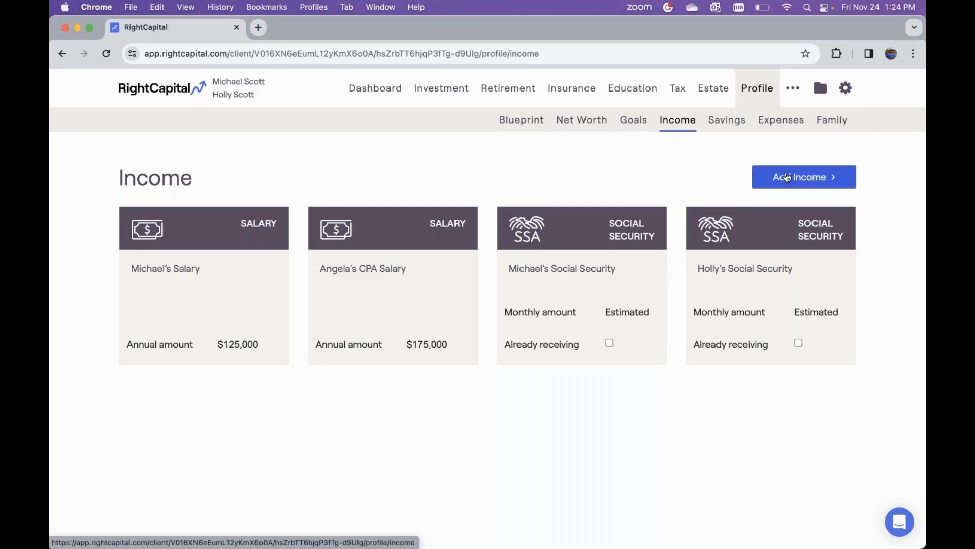
pyautogui.click(790, 177)
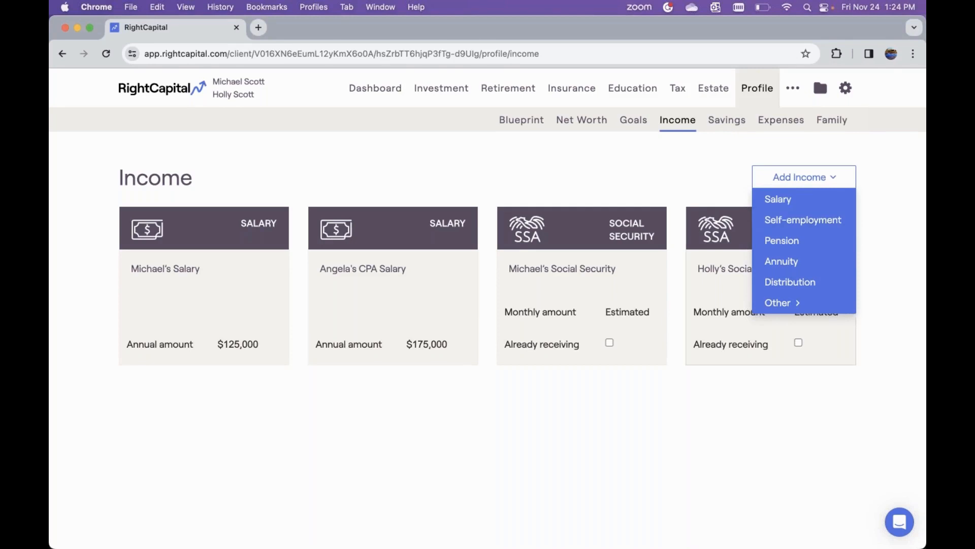
pyautogui.click(577, 178)
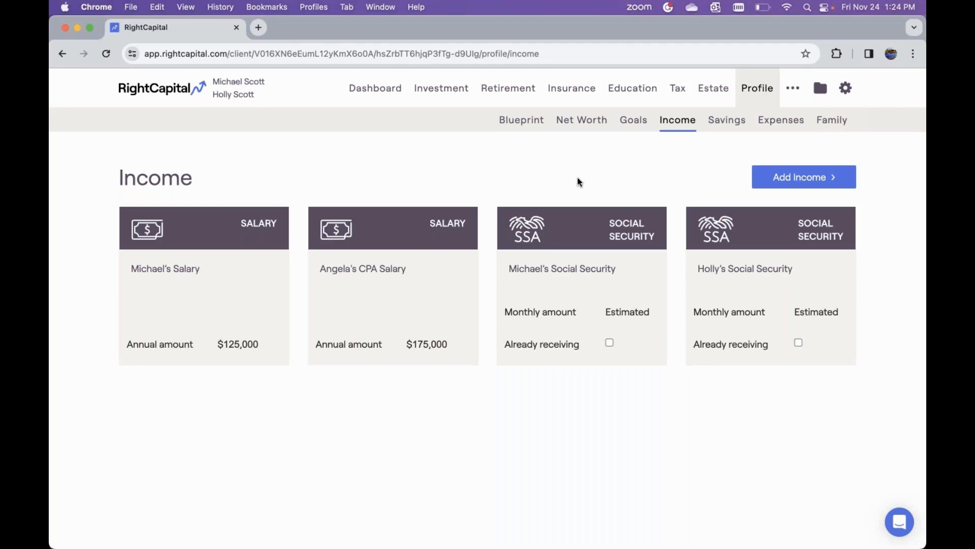
# - Return to Retirement Analysis and compare the probability of success of the Business Proposal and the Current plan
pyautogui.click(520, 122)
pyautogui.click(572, 123)
pyautogui.click(523, 91)
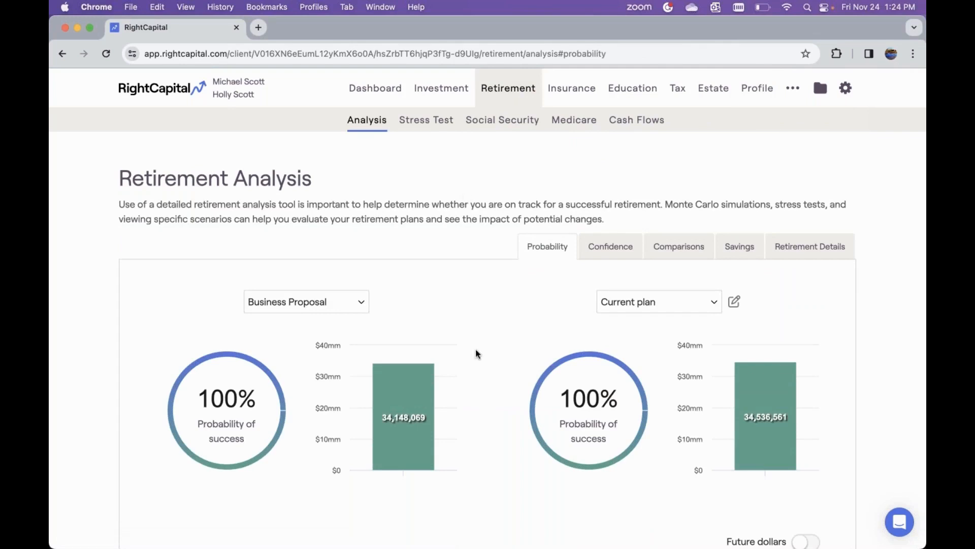
pyautogui.scroll(-3, 450, 331)
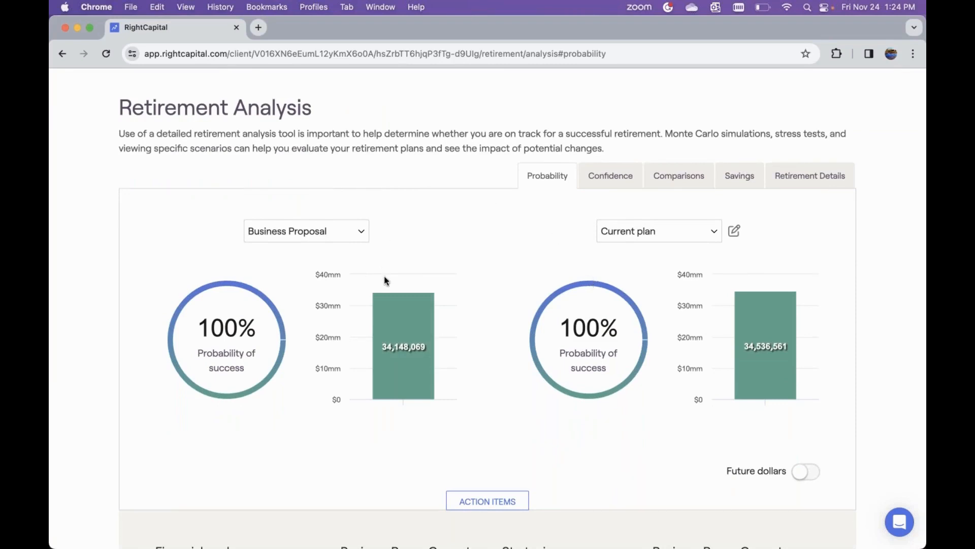
pyautogui.scroll(2, 588, 106)
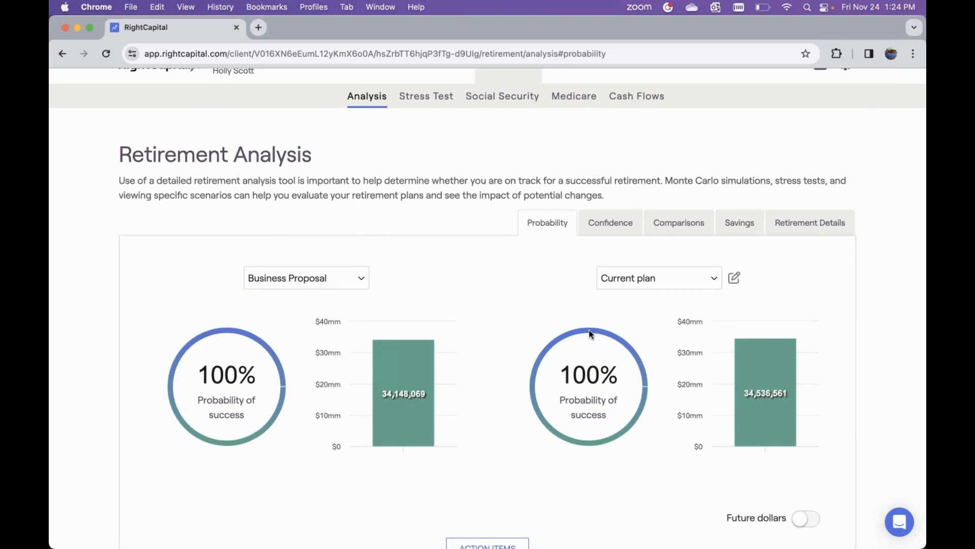
# - Compare the Business Proposal with the Current plan in the invested assets and net worth scenario analyses
pyautogui.click(675, 229)
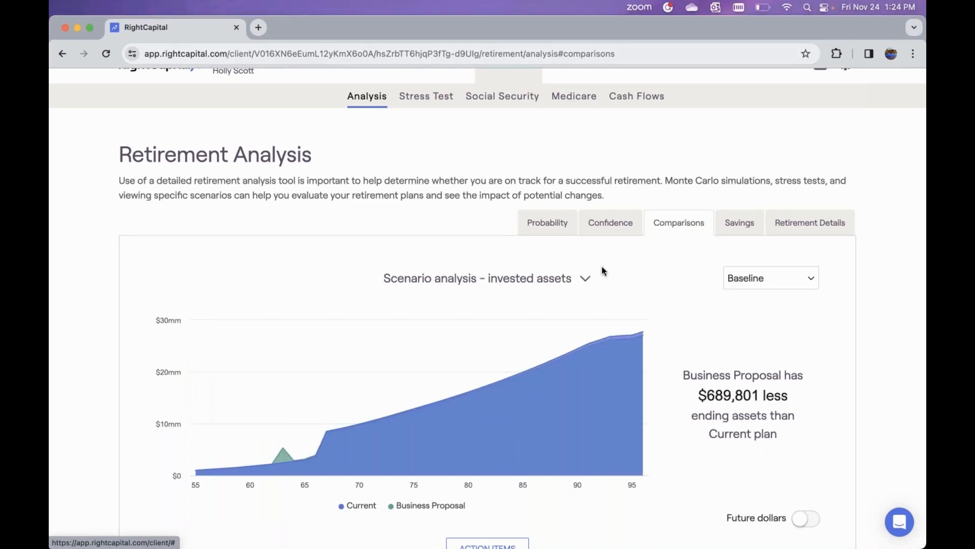
pyautogui.scroll(-2, 702, 304)
pyautogui.scroll(-1, 701, 304)
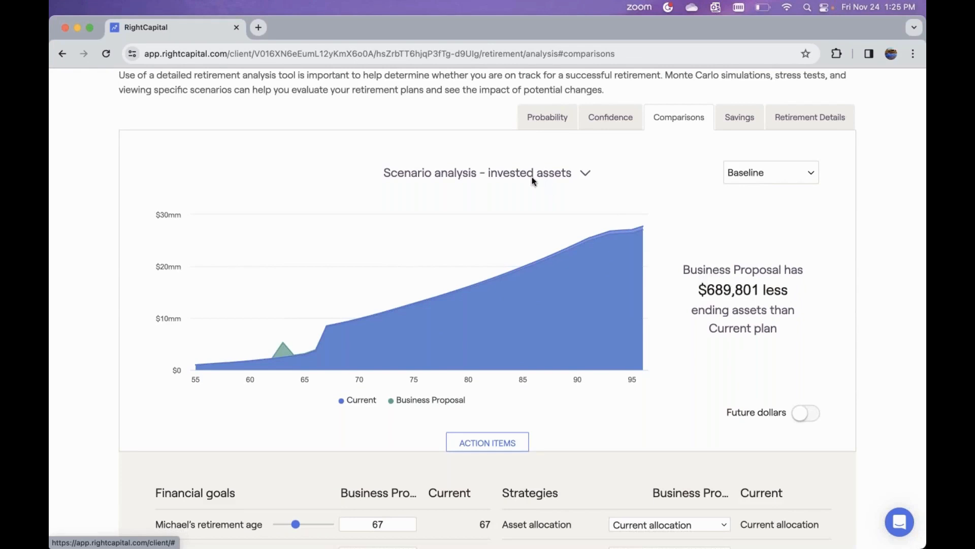
pyautogui.click(548, 172)
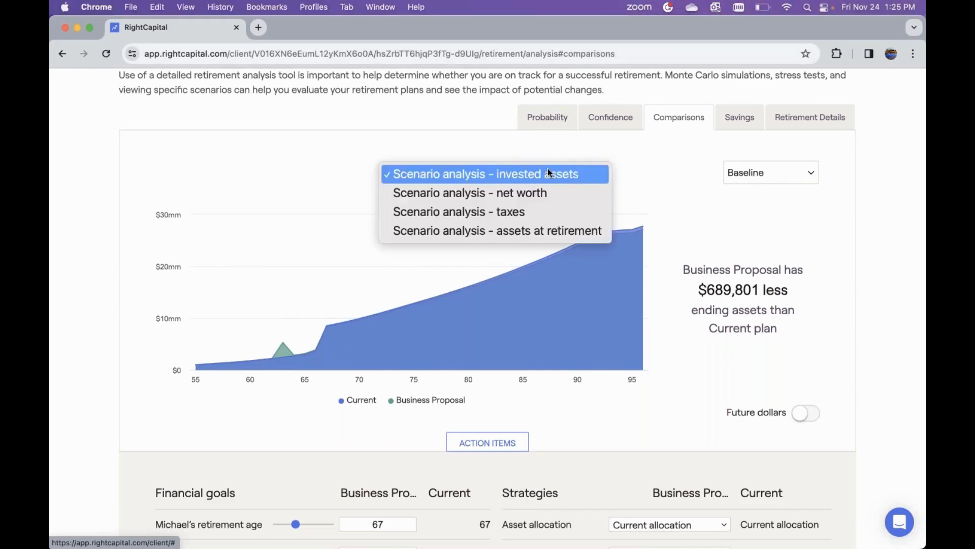
pyautogui.click(539, 201)
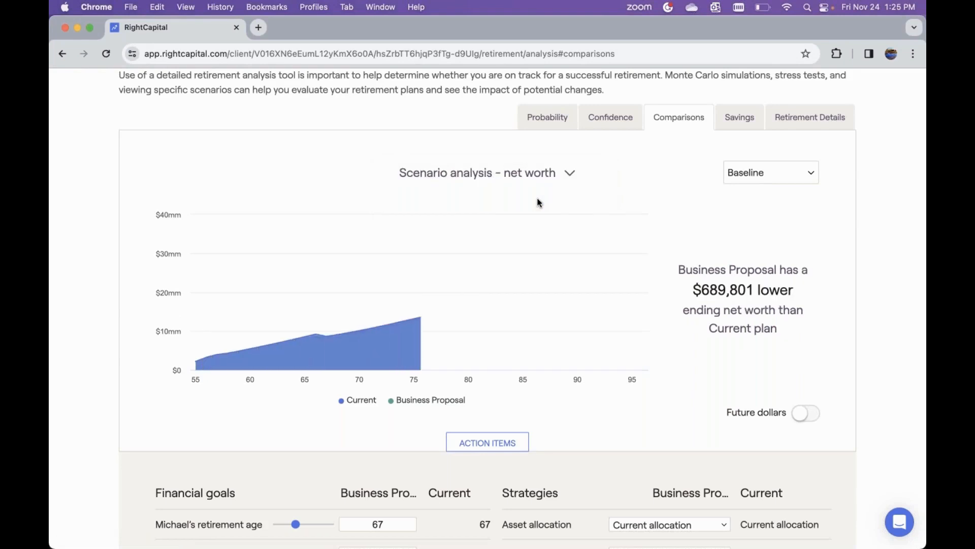
# - Compare both plans' taxes and assets at retirement in the scenario analysis, and examine the taxes chart again
pyautogui.click(543, 178)
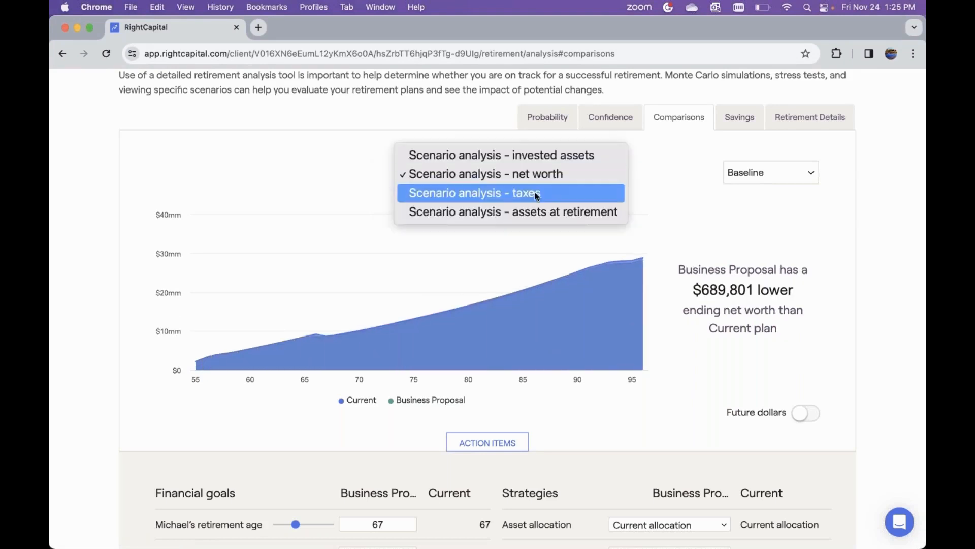
pyautogui.click(536, 199)
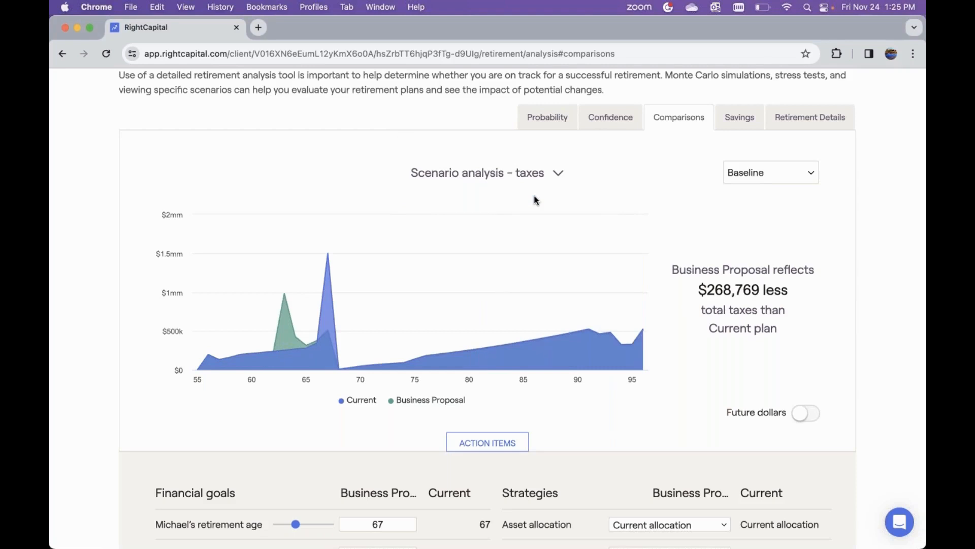
pyautogui.click(521, 173)
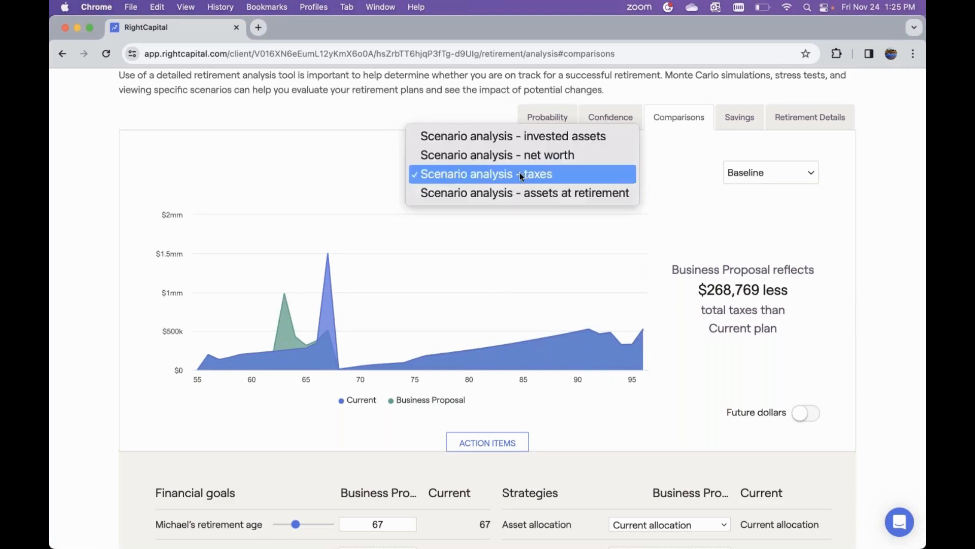
pyautogui.click(518, 200)
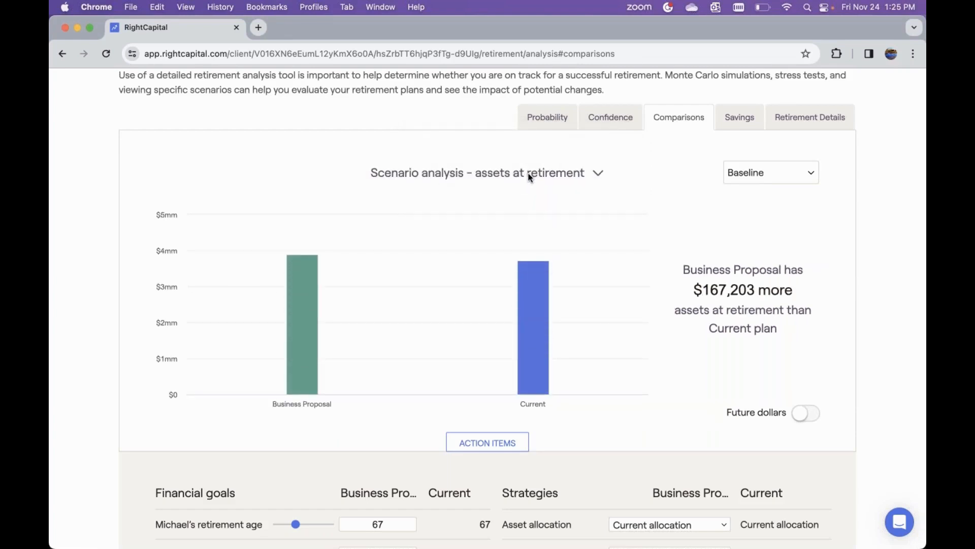
pyautogui.click(529, 175)
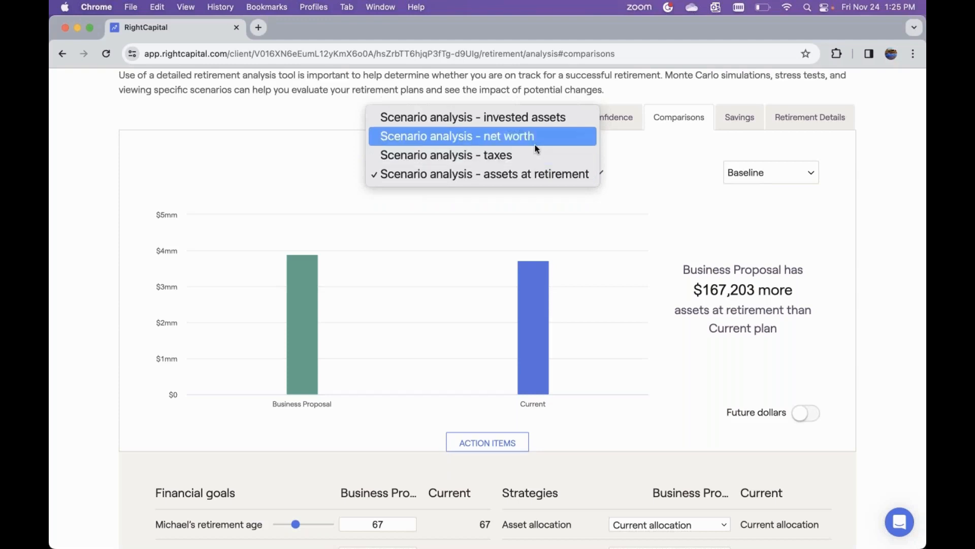
pyautogui.click(530, 157)
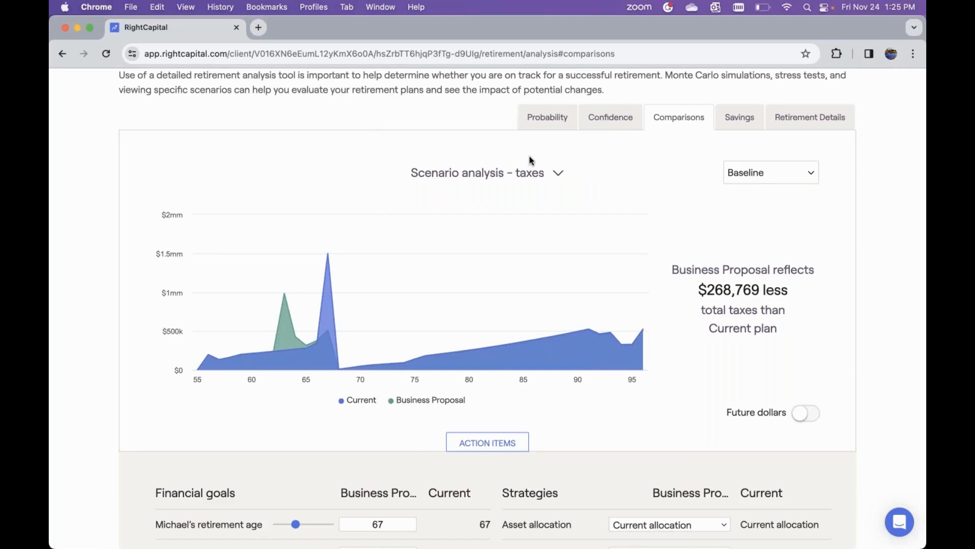
pyautogui.moveTo(525, 327)
pyautogui.scroll(-2, 538, 196)
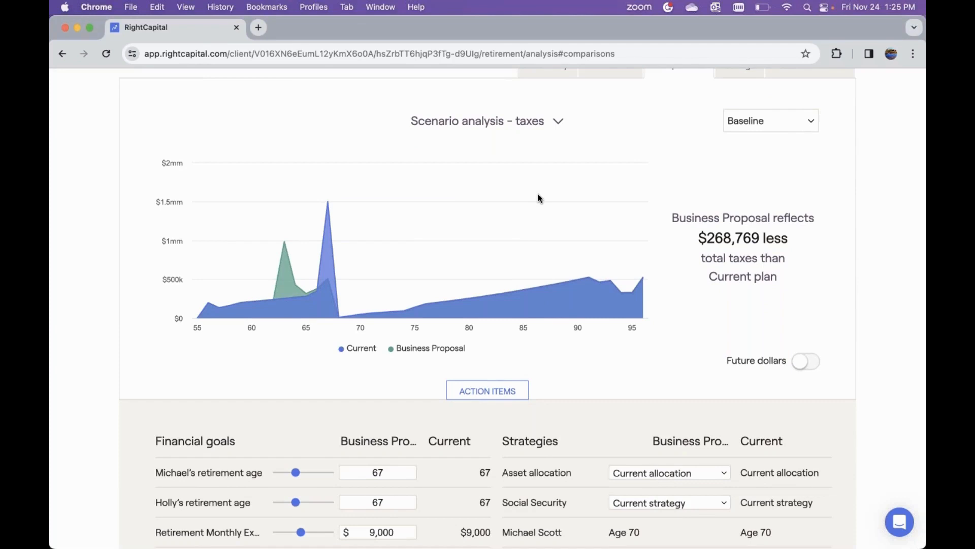
pyautogui.scroll(3, 540, 198)
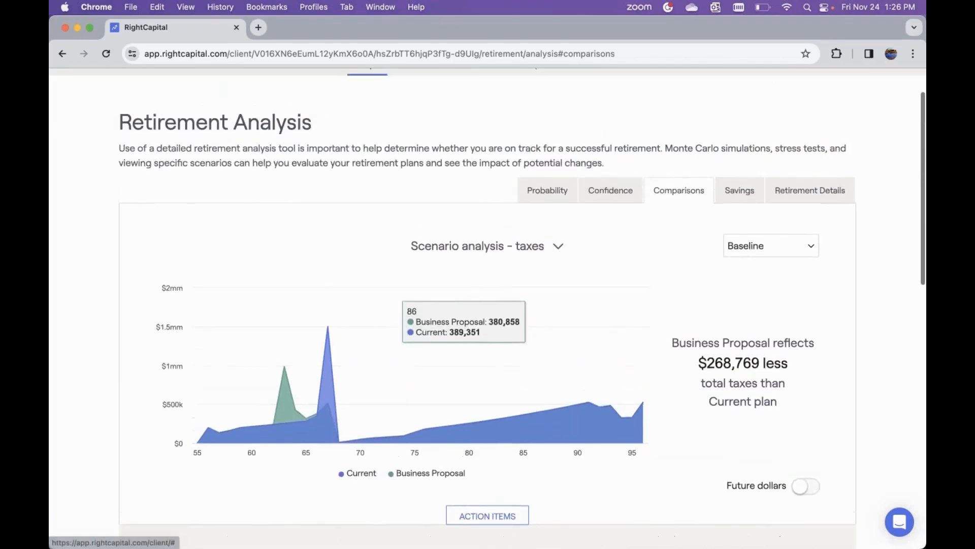